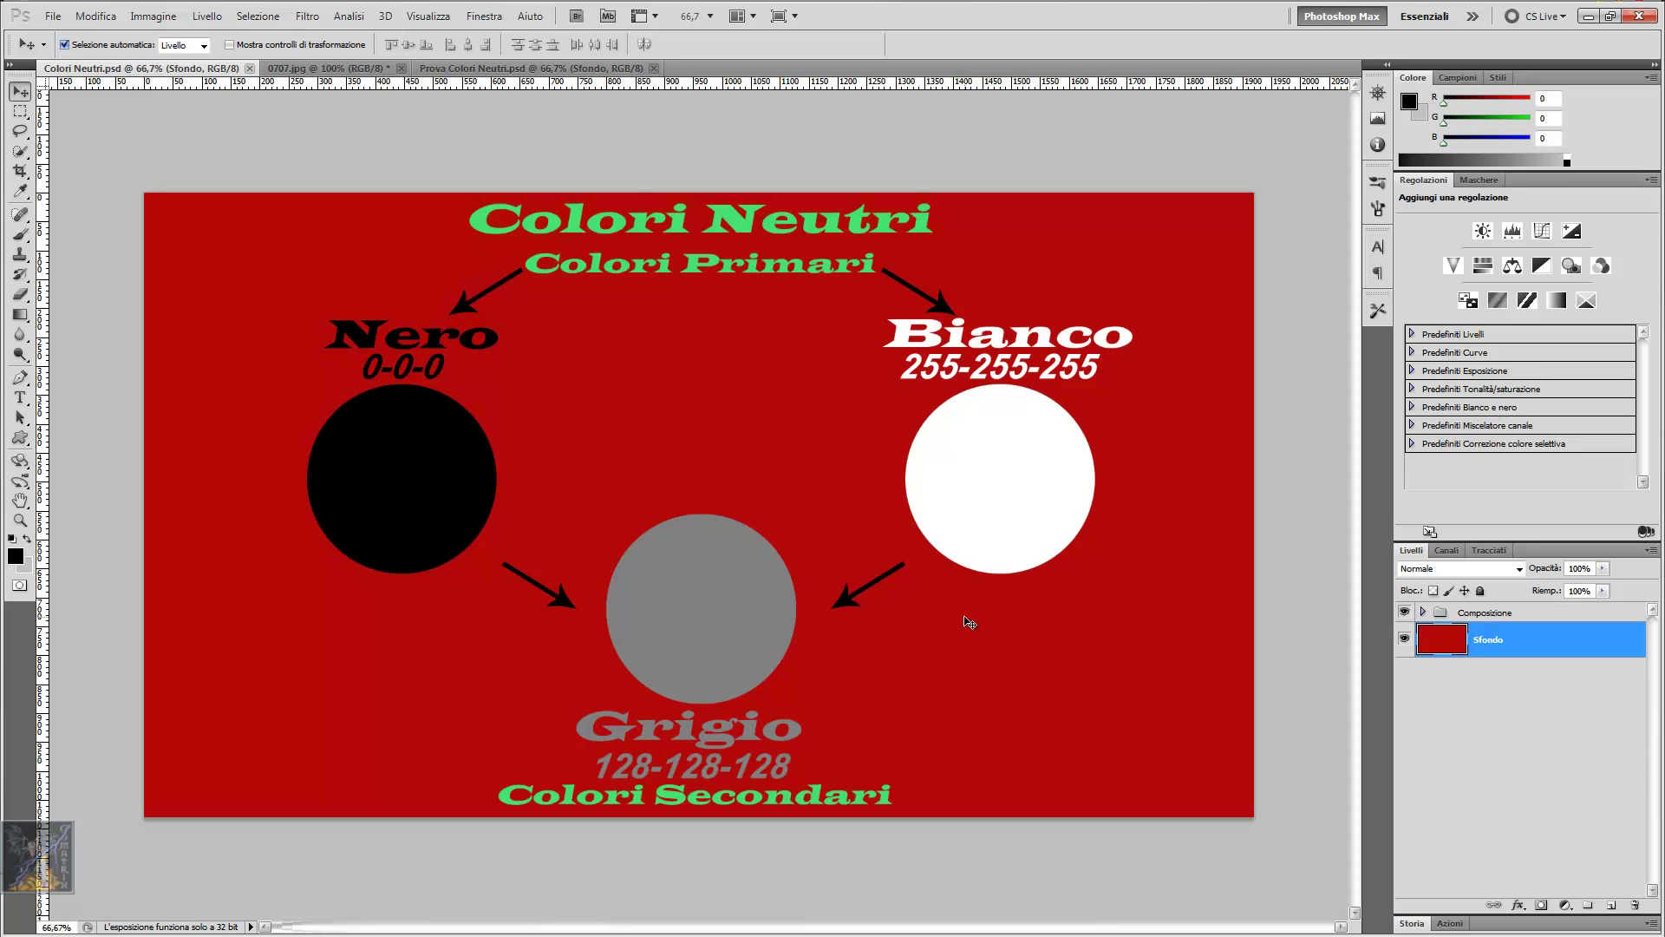
# In the foreground Color Picker, try a yellow hue, then pure white 255-255-255.
pyautogui.click(1409, 102)
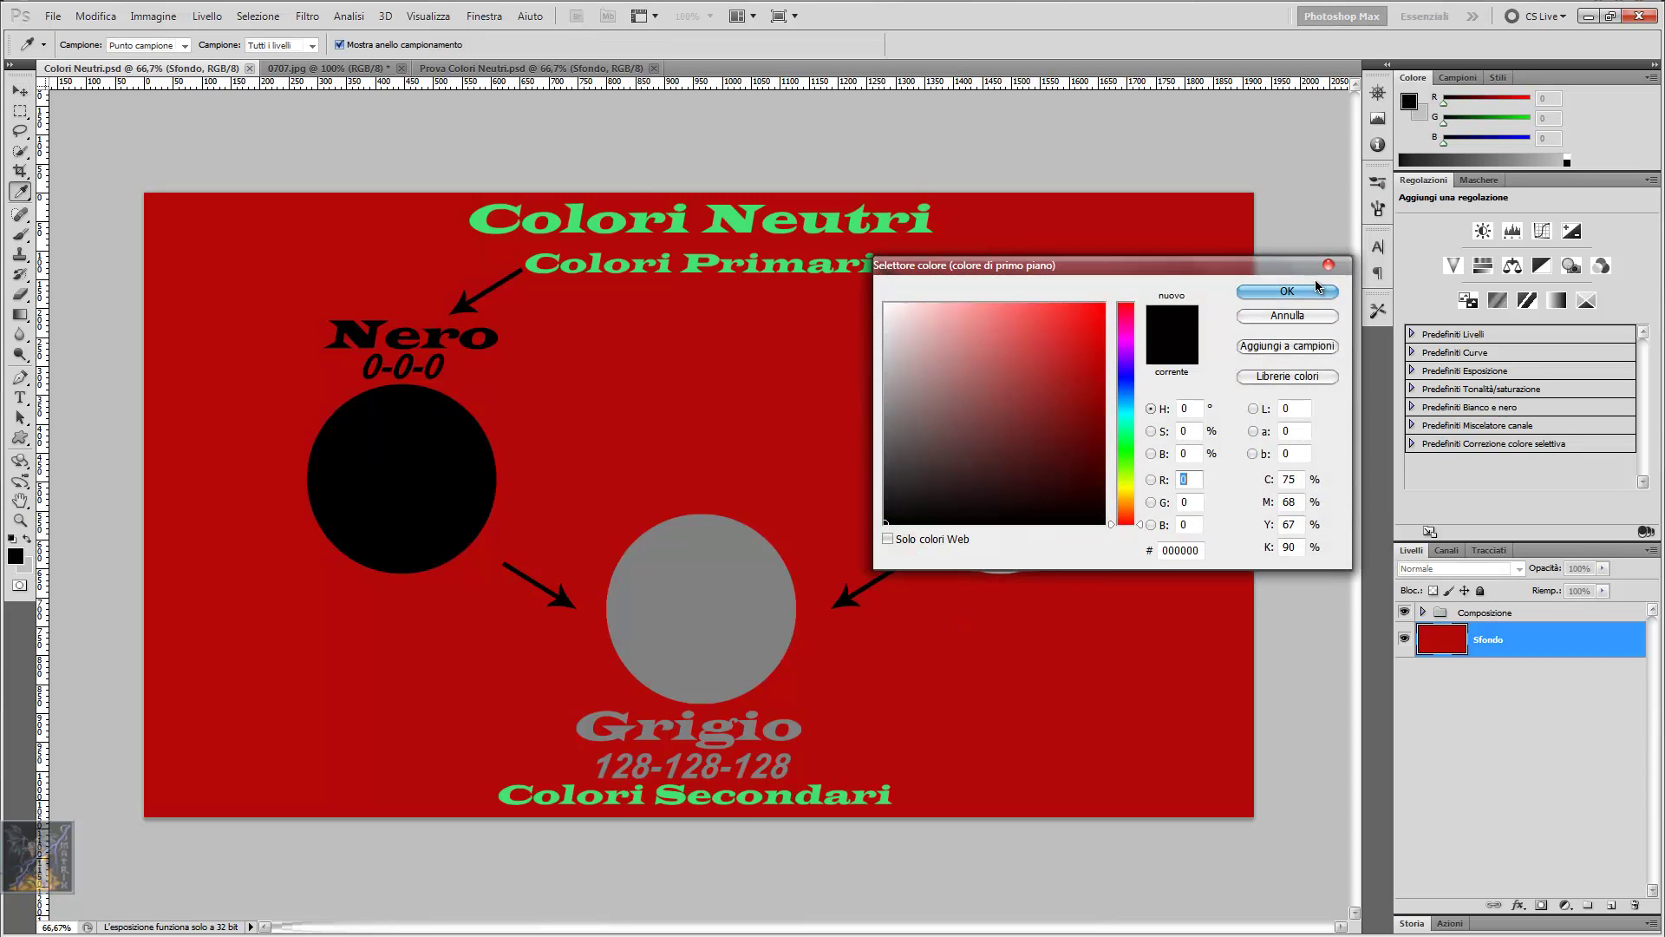
pyautogui.moveTo(1028, 264); pyautogui.dragTo(1055, 185)
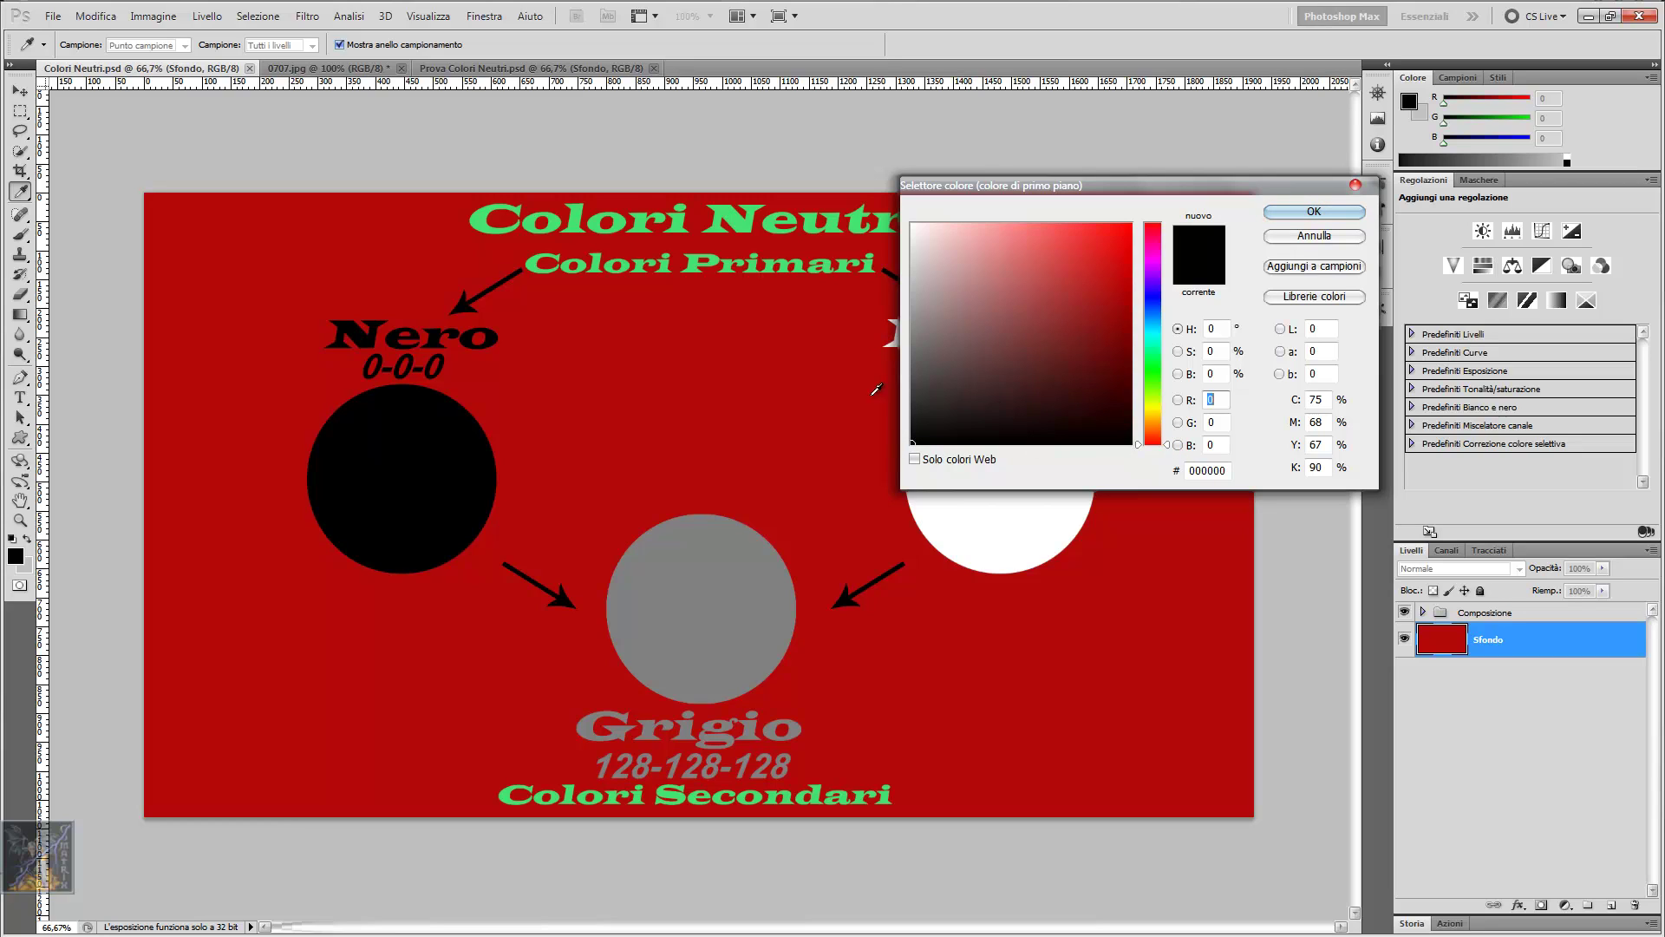
pyautogui.moveTo(1169, 444)
pyautogui.mouseDown()
pyautogui.moveTo(1166, 243)
pyautogui.moveTo(1156, 460)
pyautogui.mouseUp()
pyautogui.click(1222, 400)
pyautogui.press('Tab')
pyautogui.press('Tab')
pyautogui.click(912, 225)
pyautogui.moveTo(899, 216); pyautogui.dragTo(902, 217)
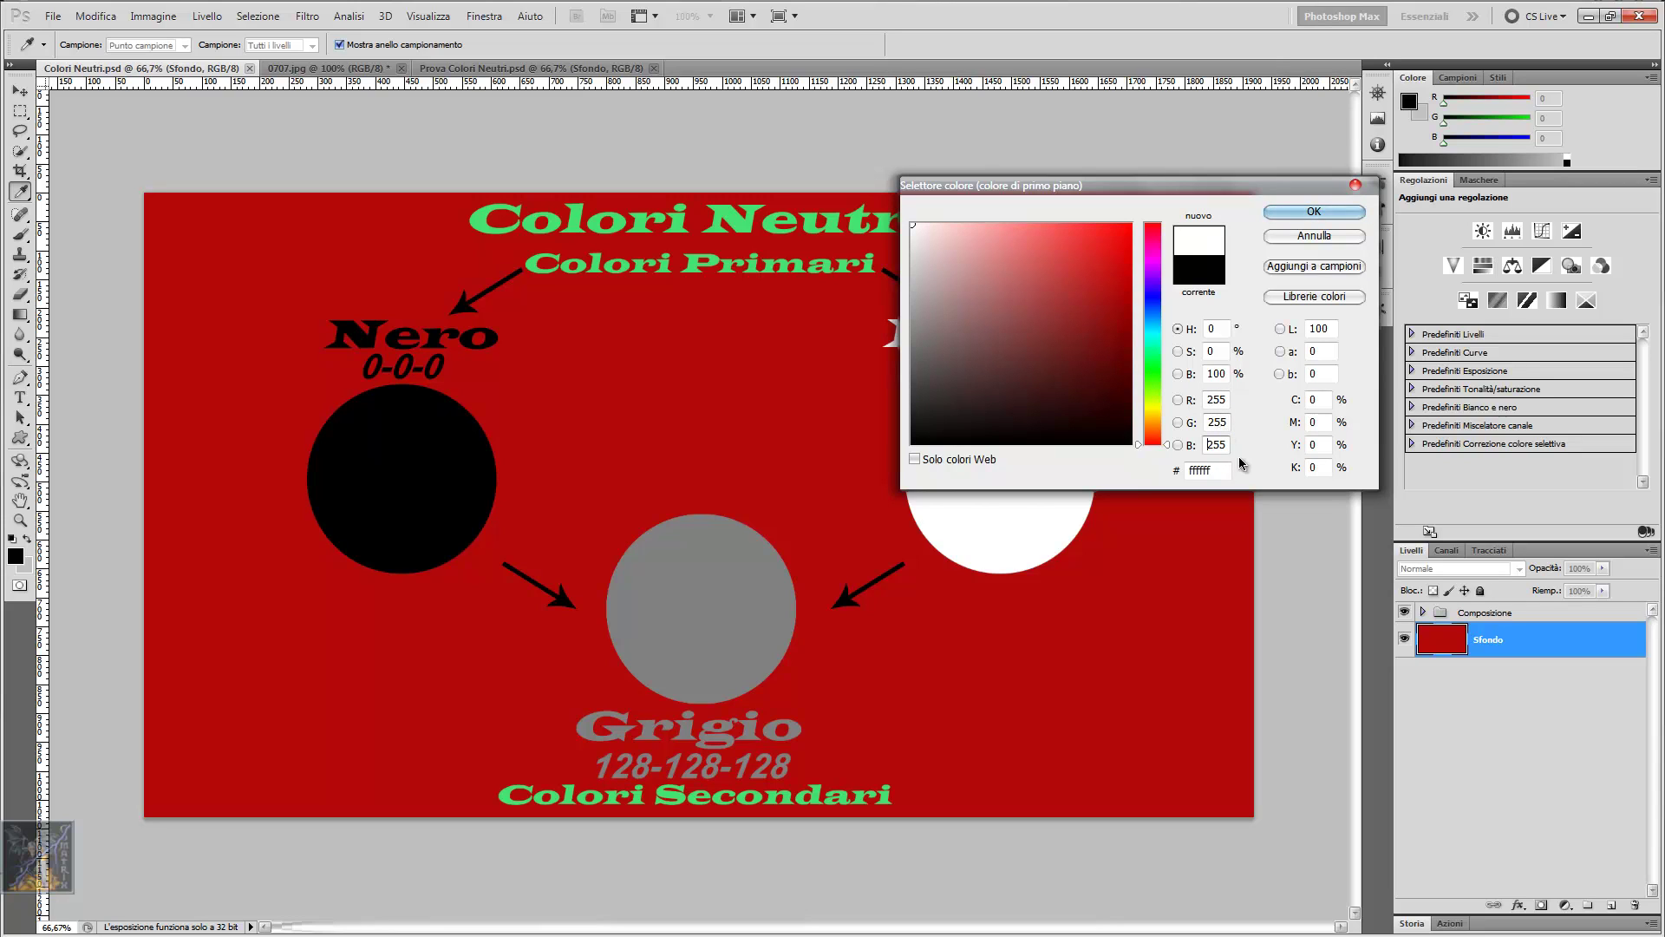
pyautogui.moveTo(1109, 197)
pyautogui.mouseDown()
pyautogui.moveTo(1115, 500)
pyautogui.moveTo(1115, 269)
pyautogui.mouseUp()
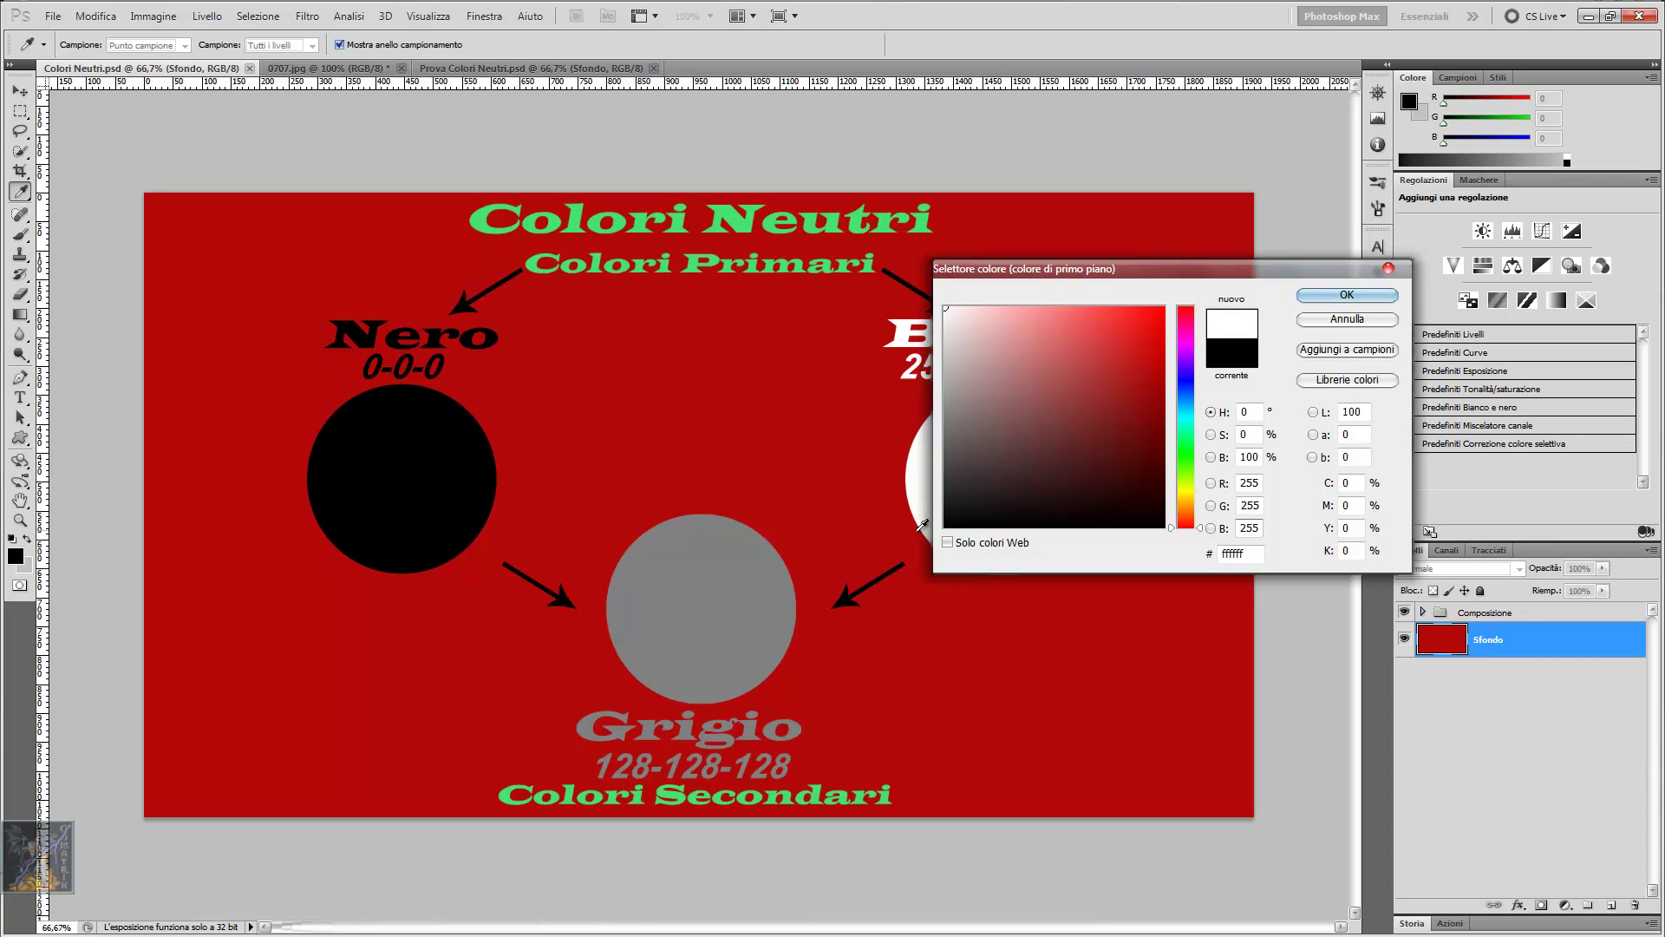
# Settle the foreground colour on light grey 213-213-213 and confirm it.
pyautogui.moveTo(944, 524); pyautogui.dragTo(933, 426)
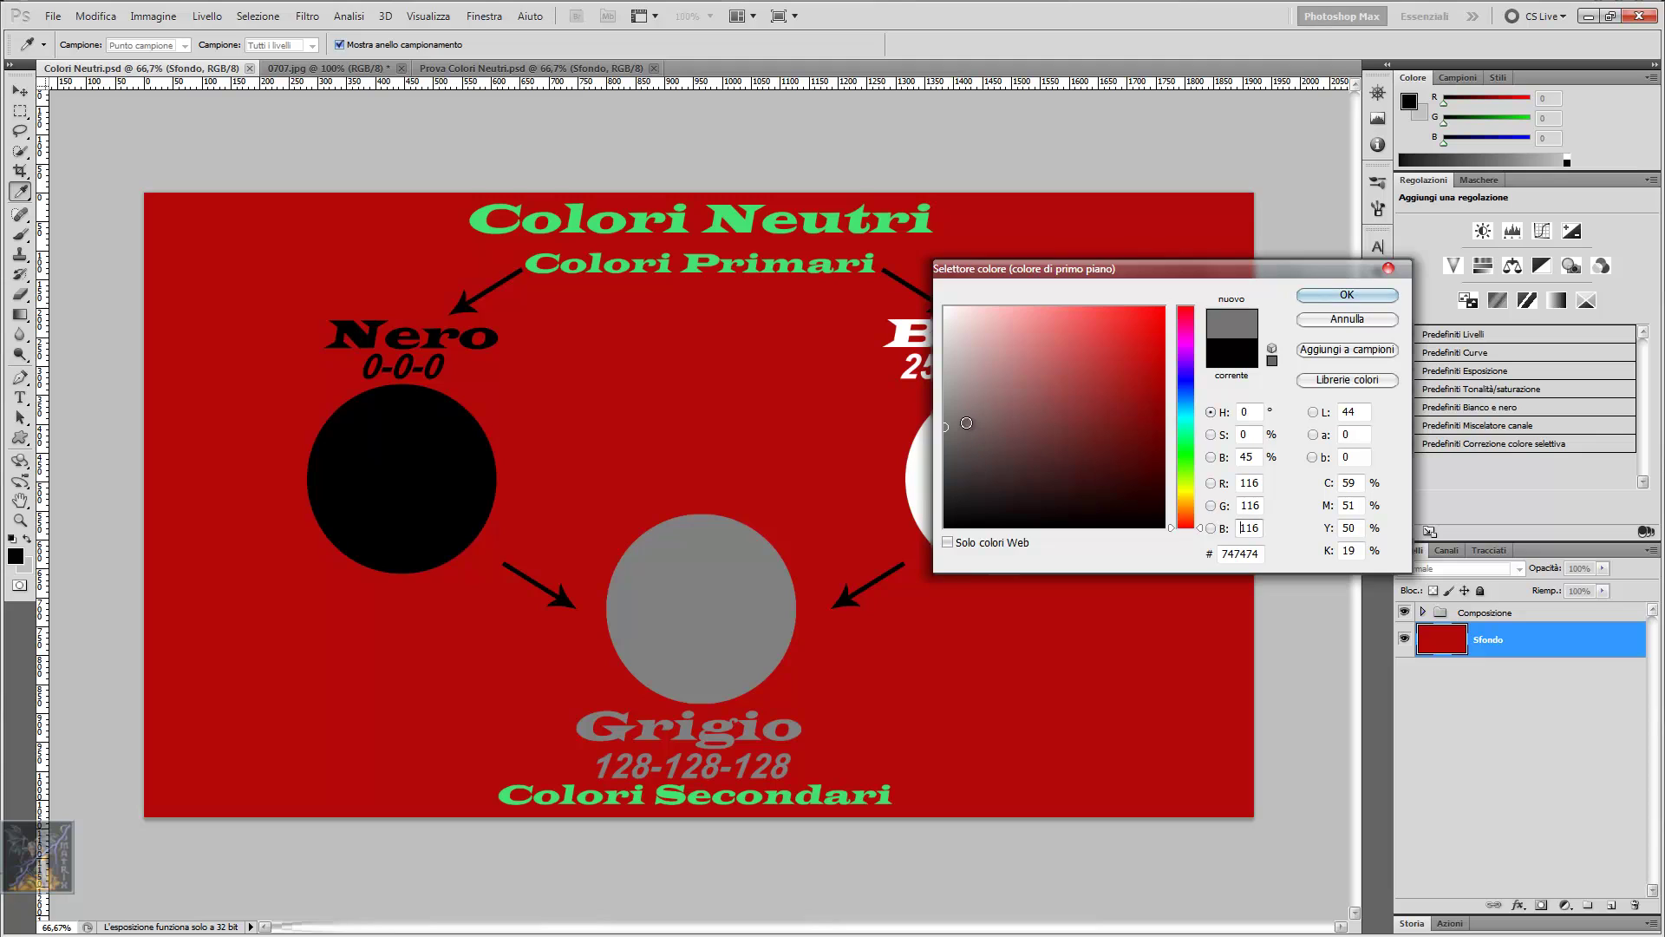
pyautogui.moveTo(946, 406); pyautogui.dragTo(945, 343)
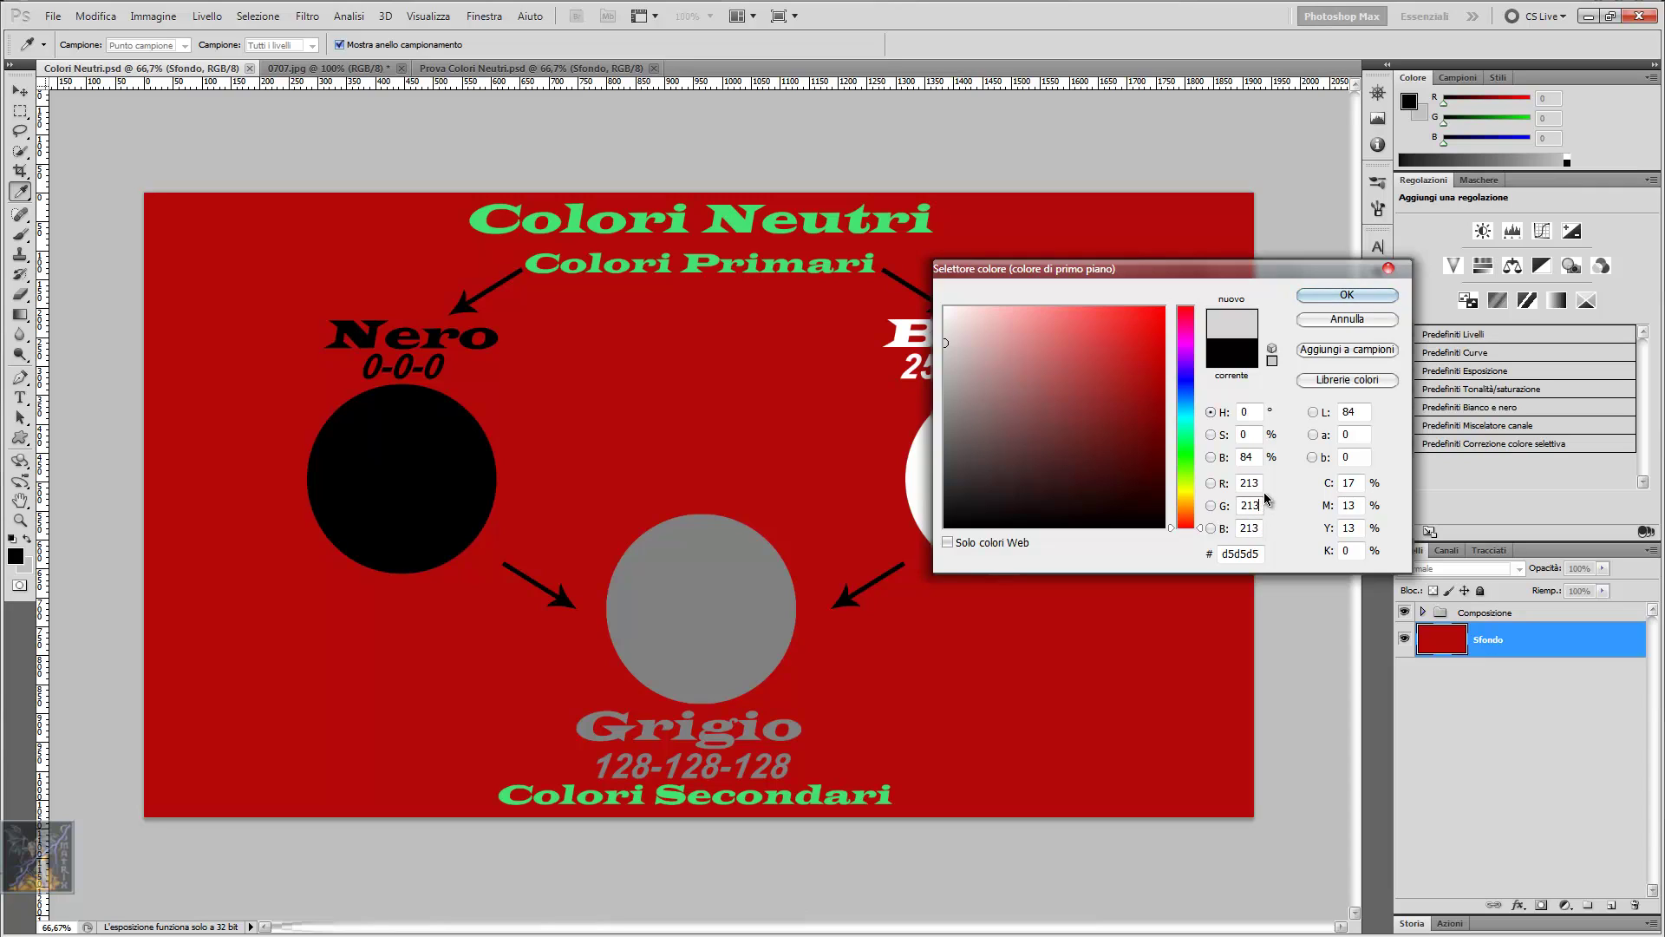
pyautogui.press('BackSpace')
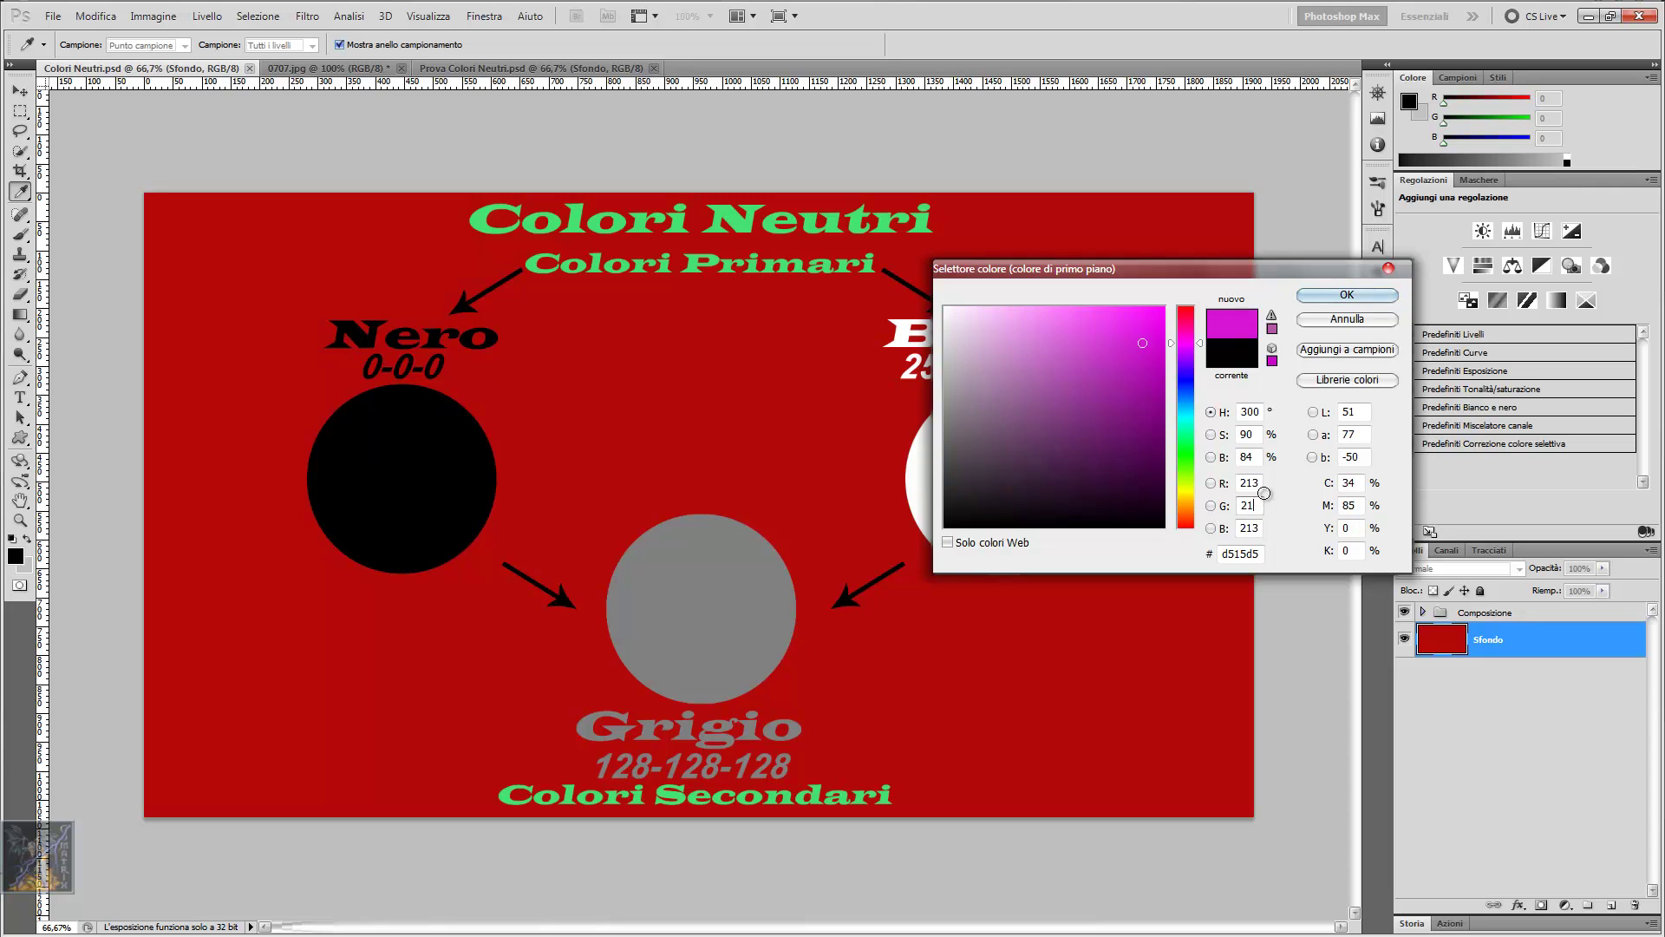
pyautogui.write('4')
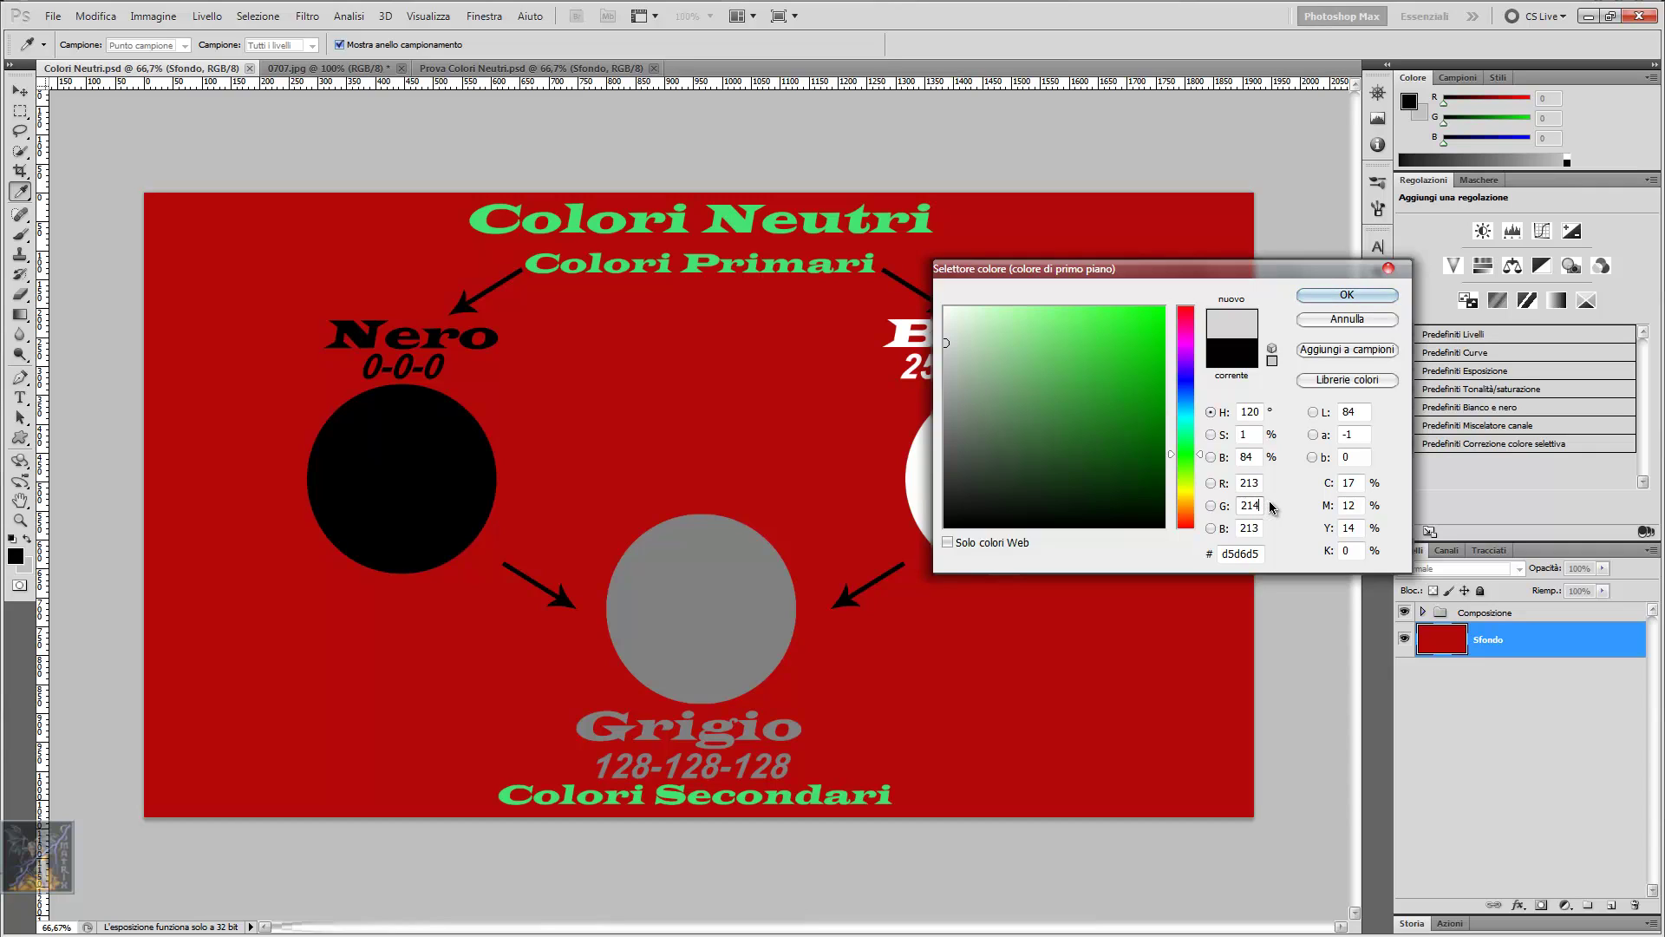
pyautogui.press('BackSpace')
pyautogui.write('3')
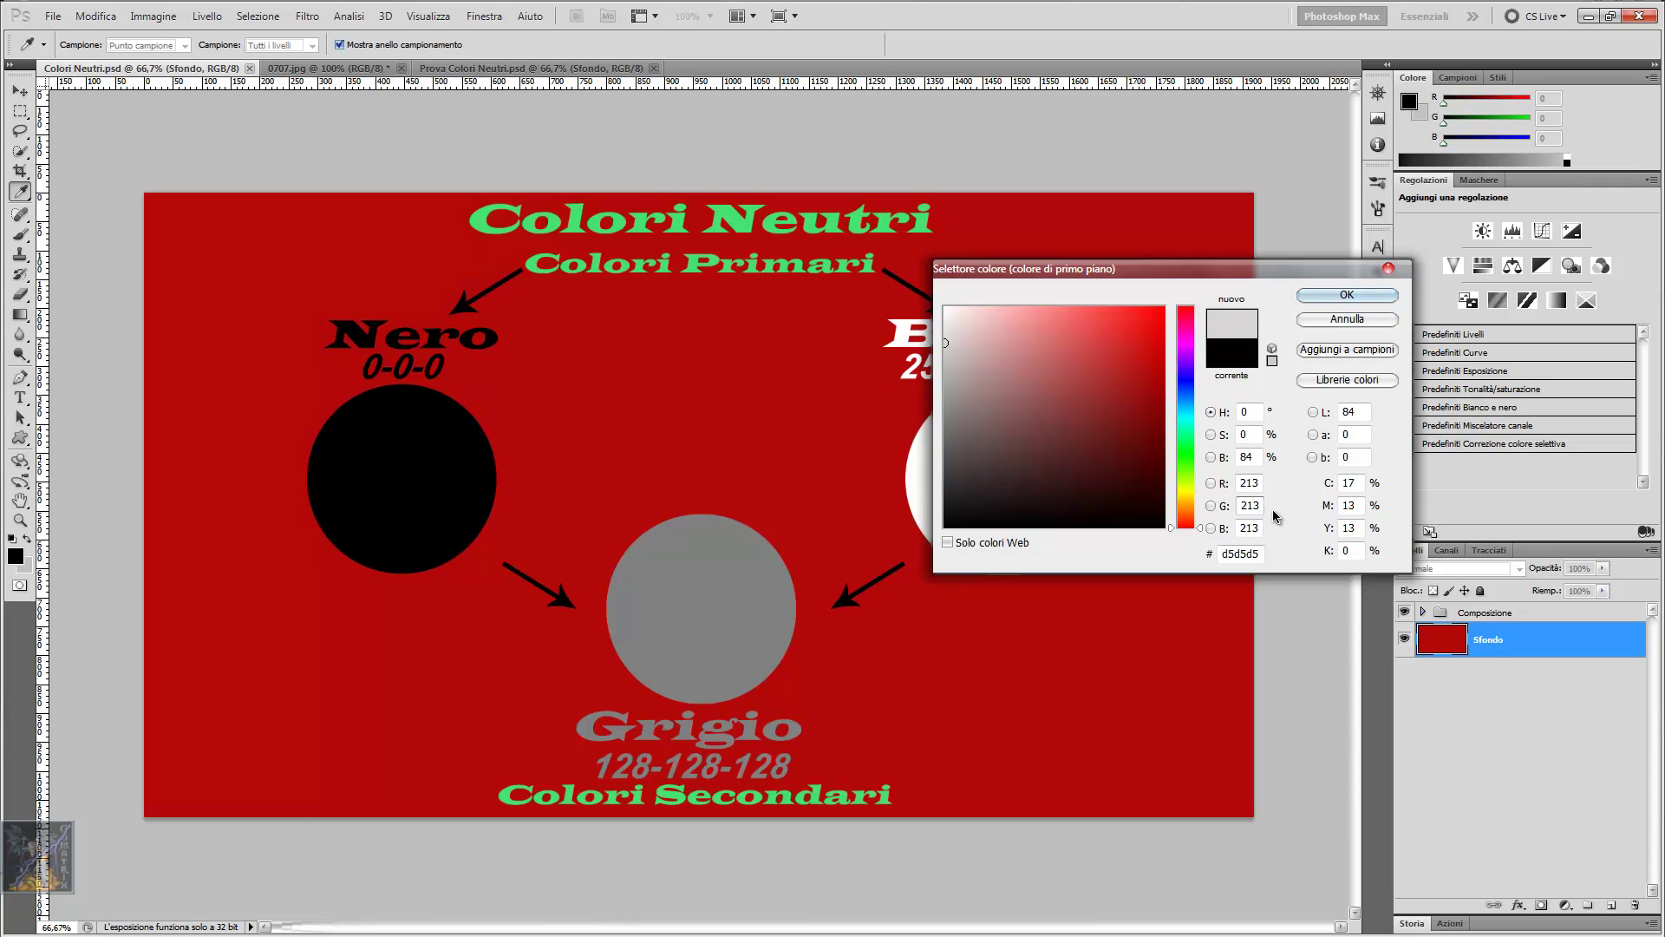
pyautogui.click(1331, 304)
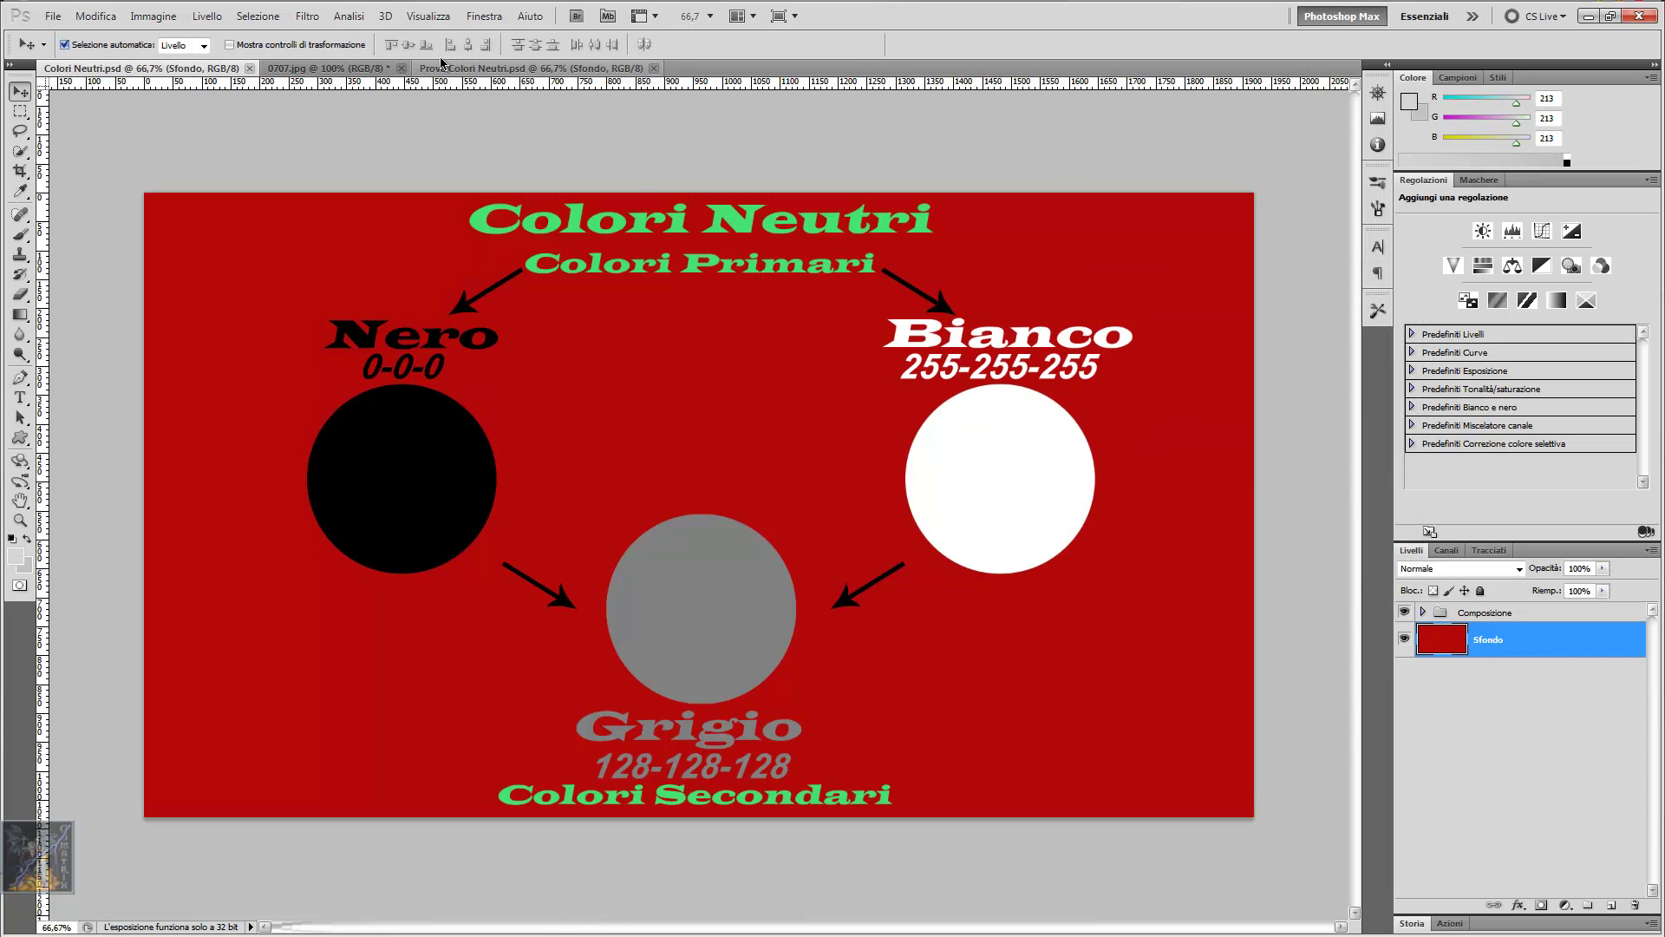
# Show 0707.jpg fitted to the window and rename its background layer to 'originale'.
pyautogui.click(348, 75)
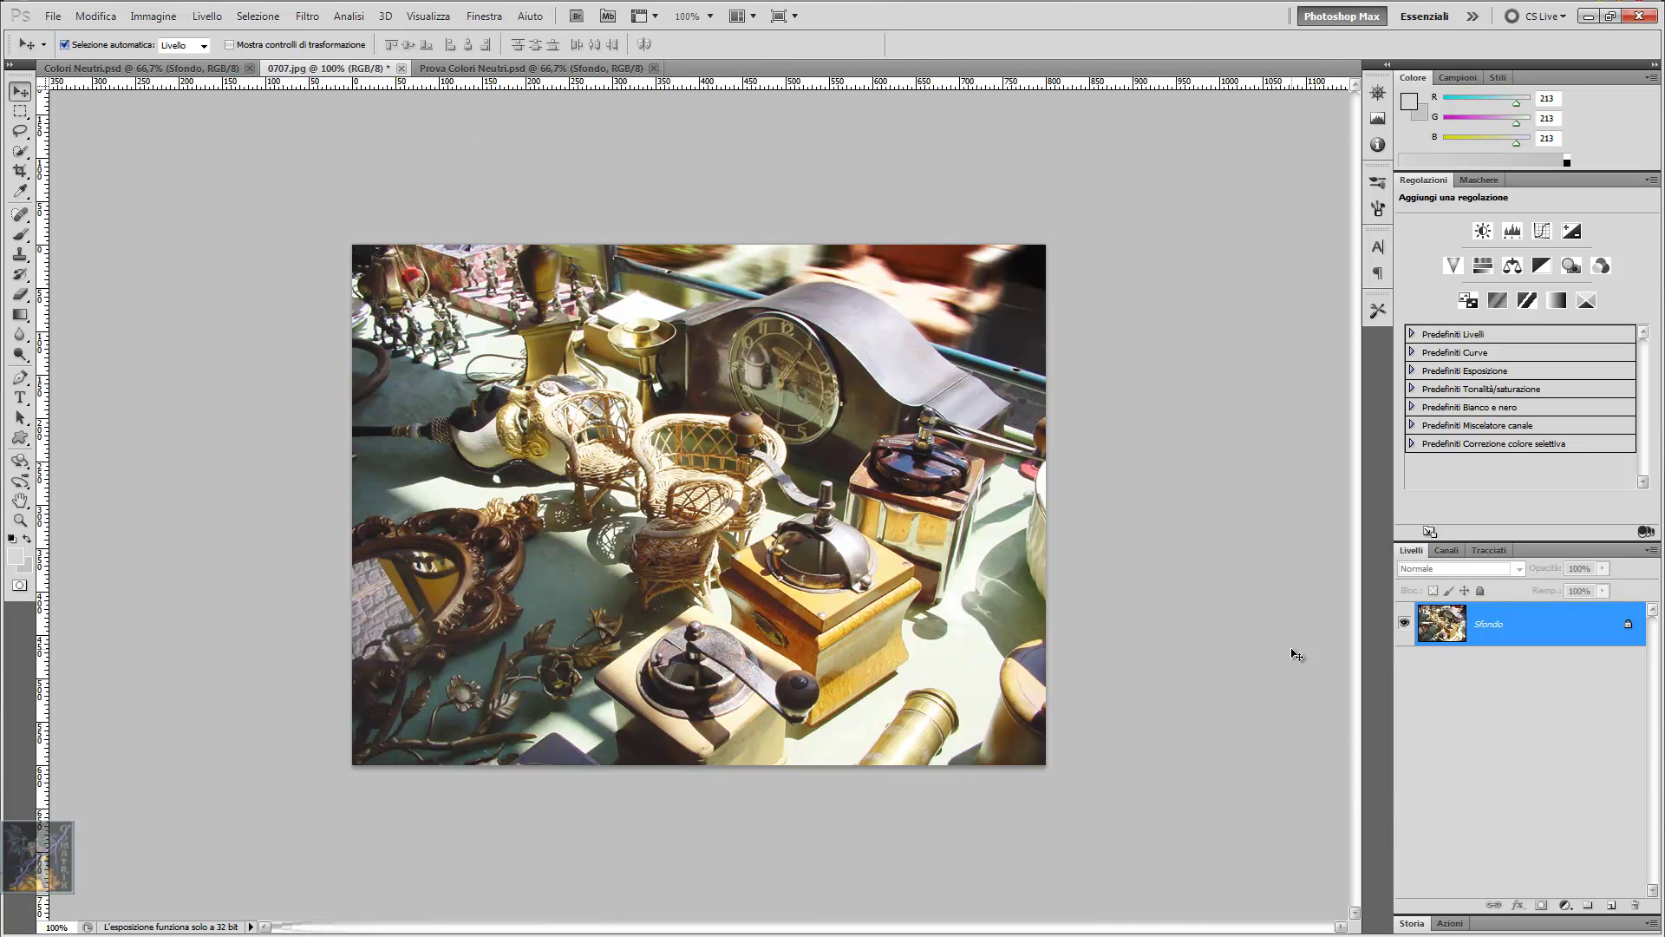
pyautogui.hotkey('ctrl', '0')
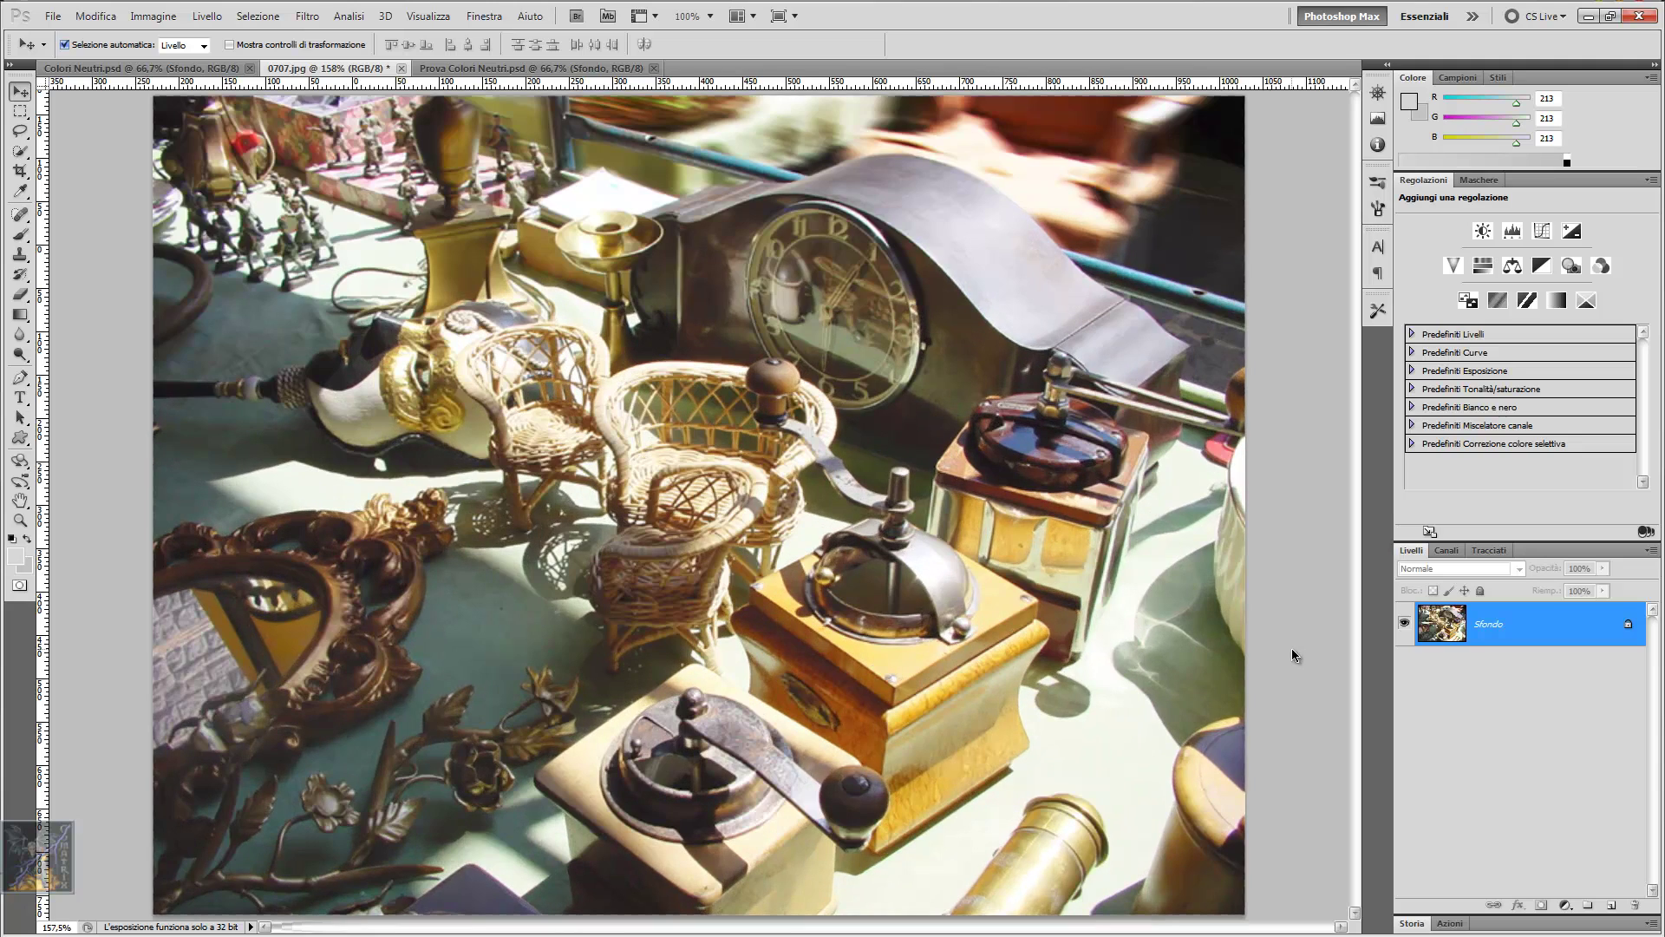
pyautogui.doubleClick(1626, 626)
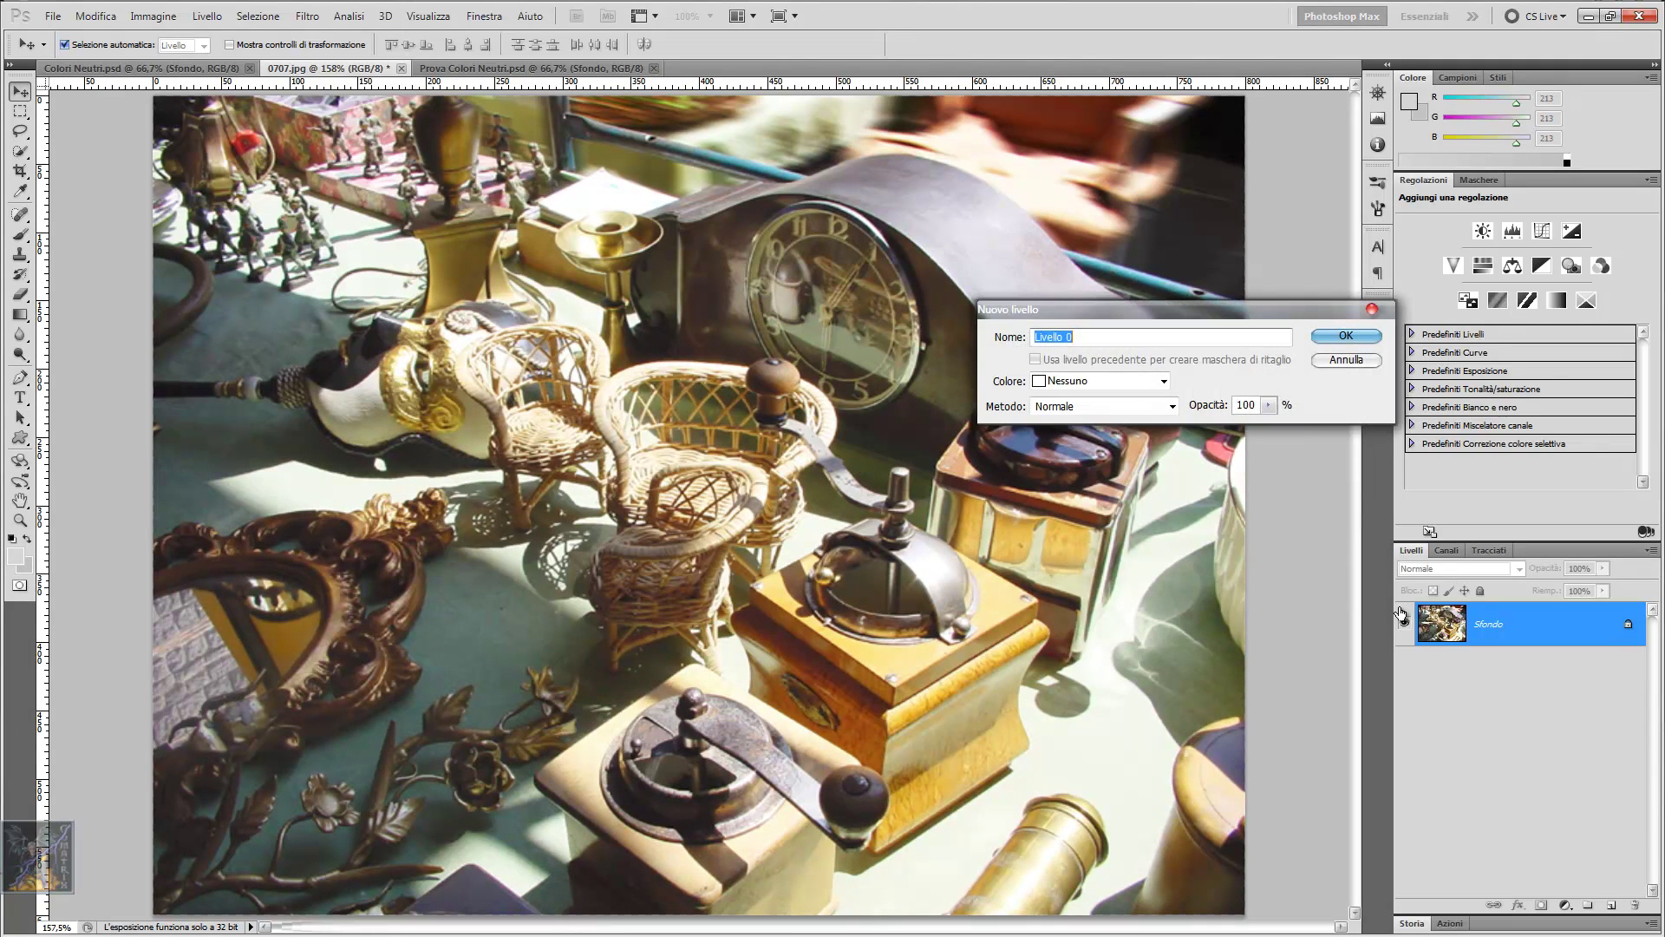
pyautogui.write('origi')
pyautogui.write('nale')
pyautogui.press('Return')
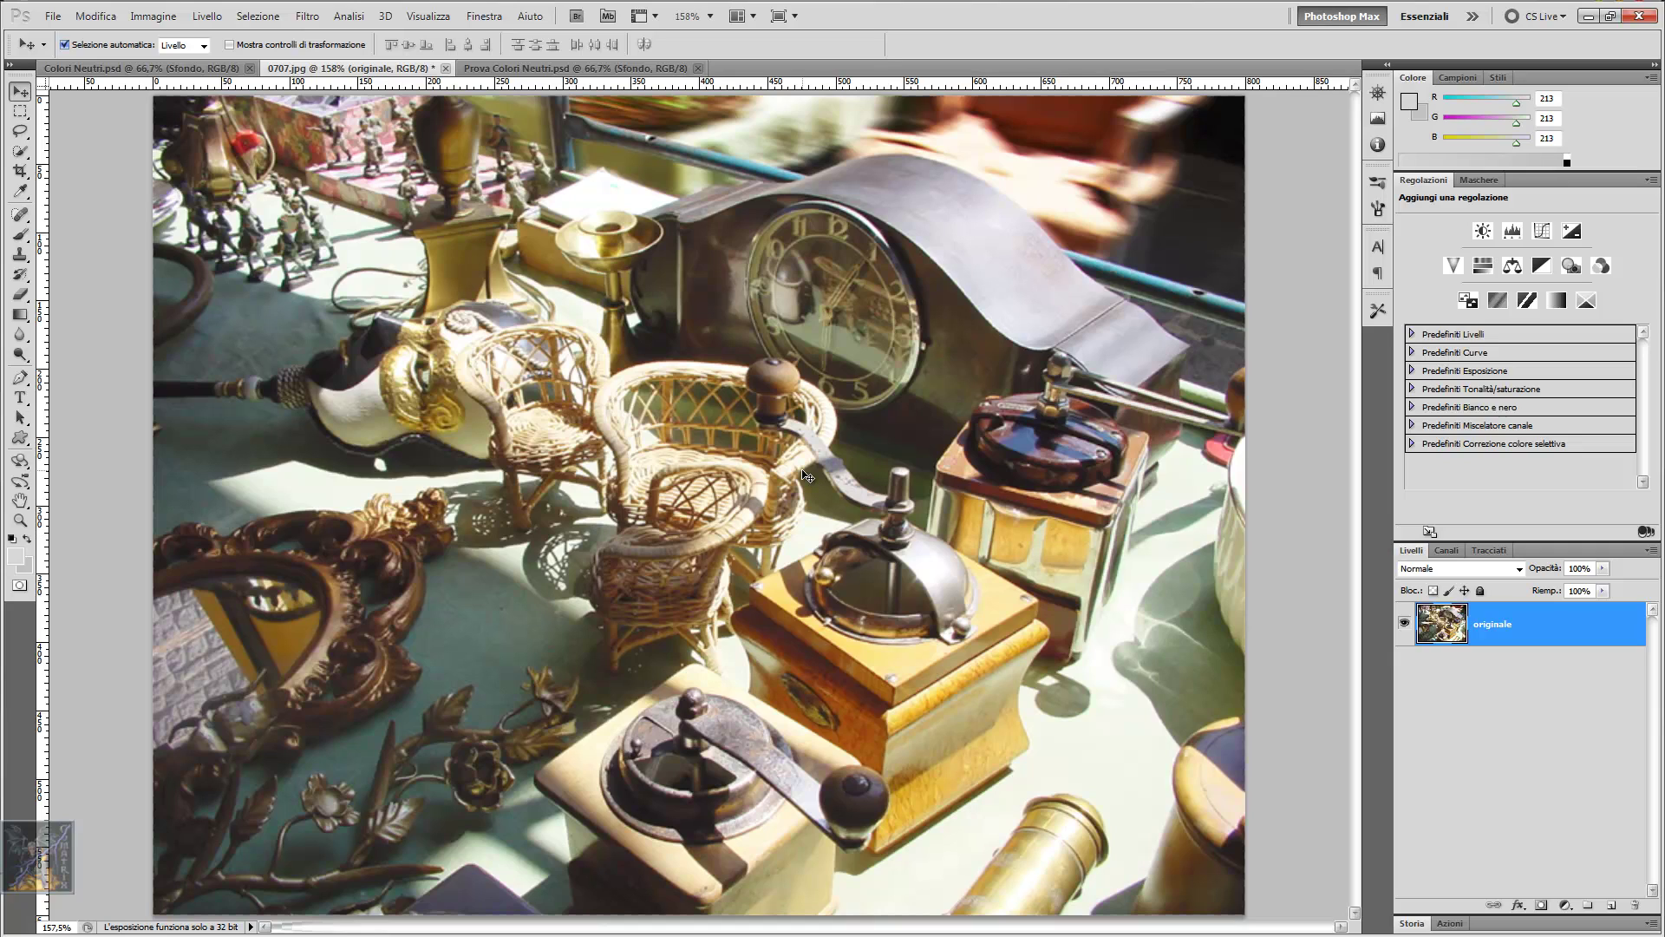
pyautogui.hotkey('ctrl', 'l')
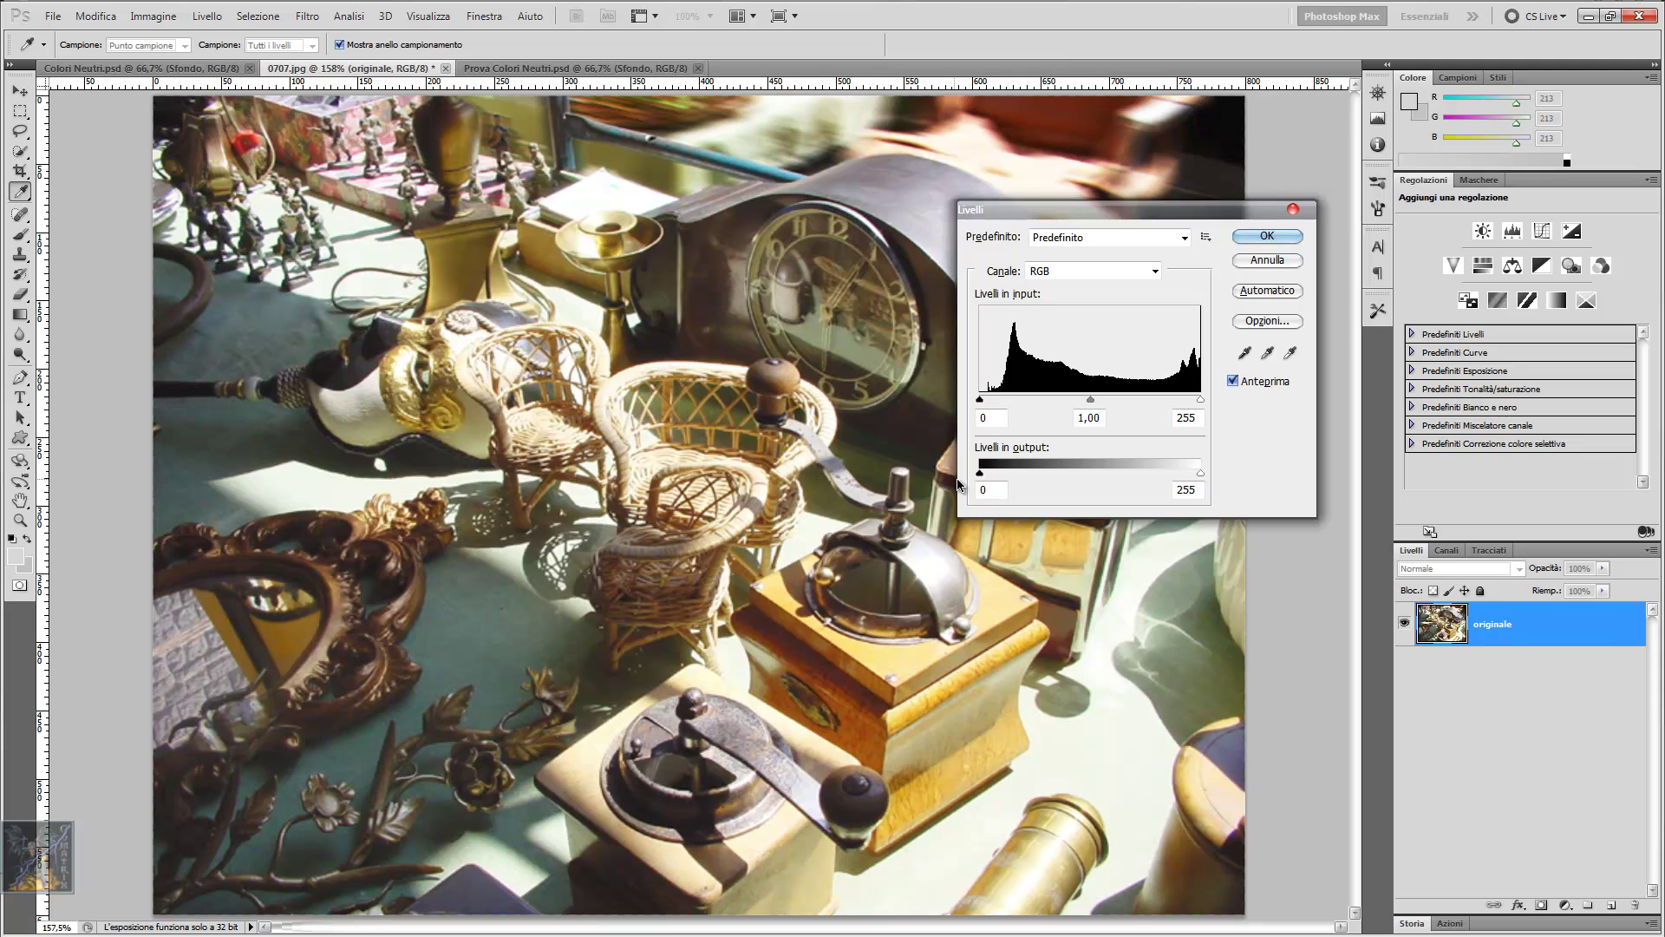
pyautogui.moveTo(980, 474); pyautogui.dragTo(1111, 474)
pyautogui.doubleClick(1186, 489)
pyautogui.write('0')
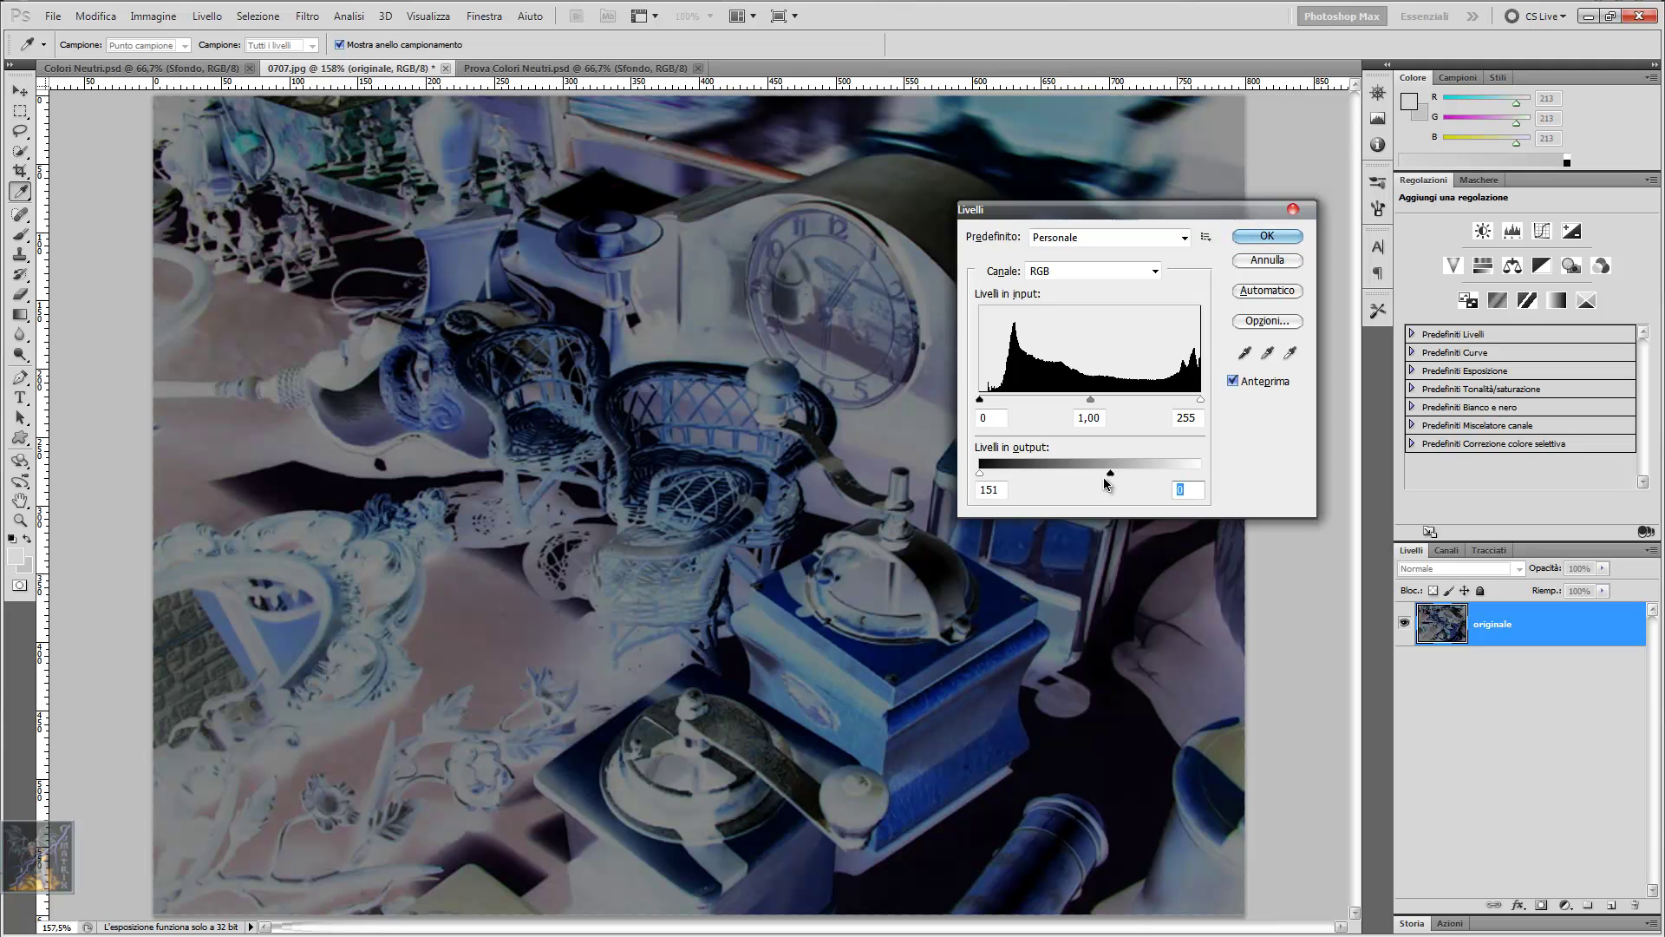
pyautogui.moveTo(1114, 474); pyautogui.dragTo(1233, 472)
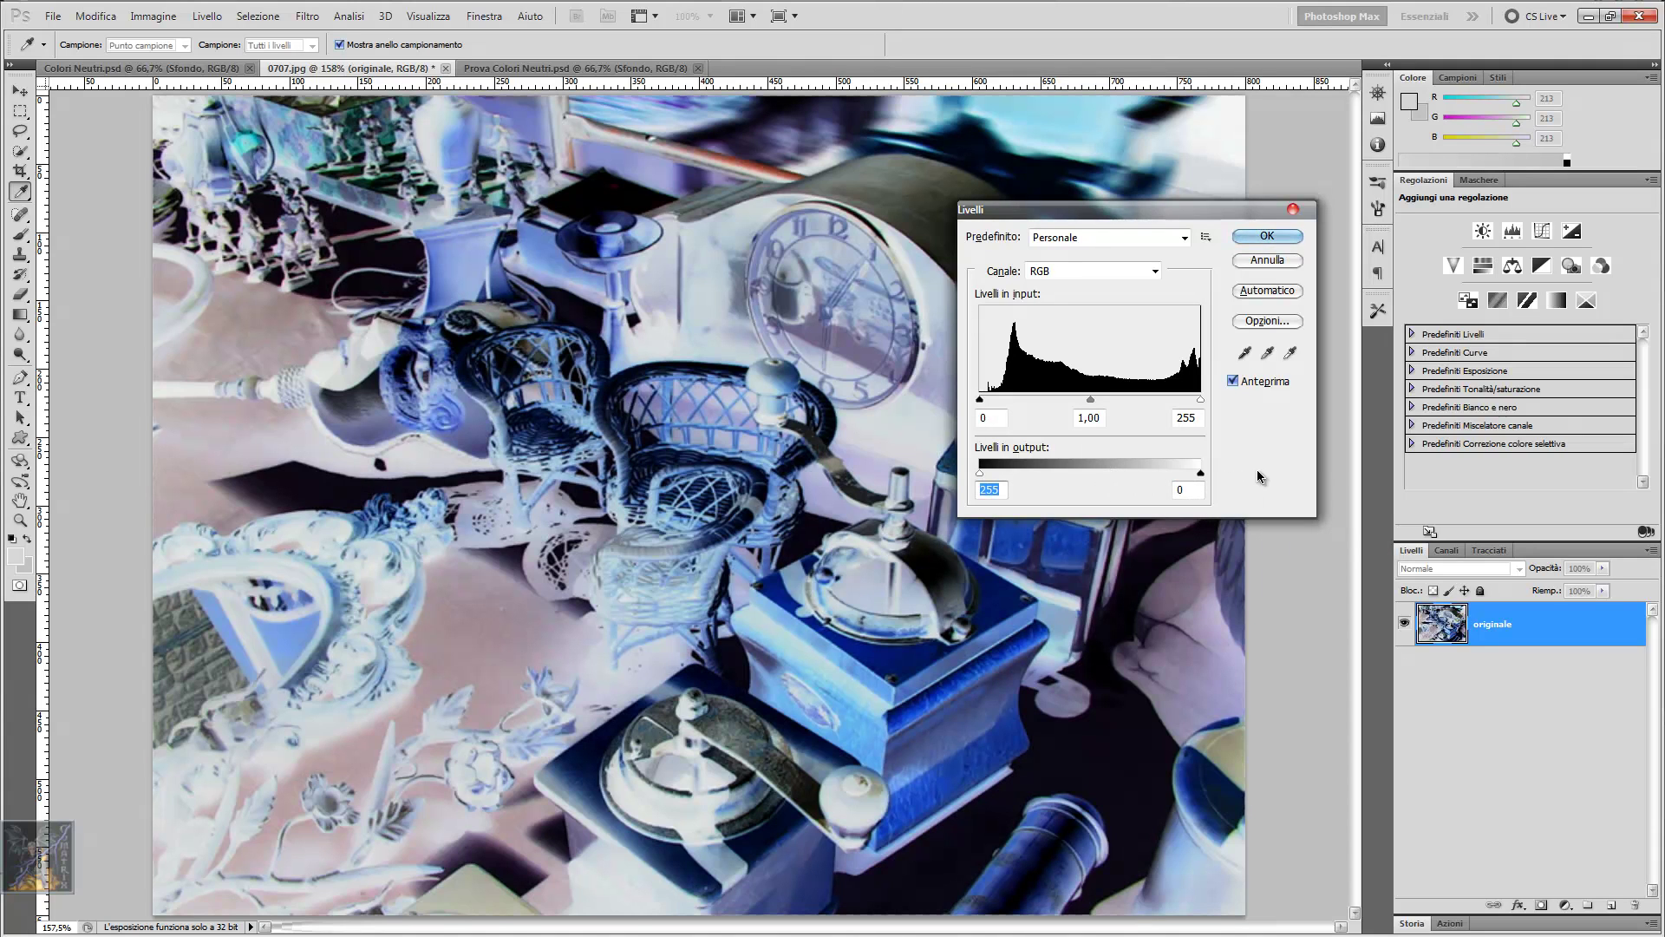
pyautogui.click(1267, 260)
# Dismiss the Levels adjustment and invert 0707.jpg twice, ending with normal colours.
pyautogui.press('v')
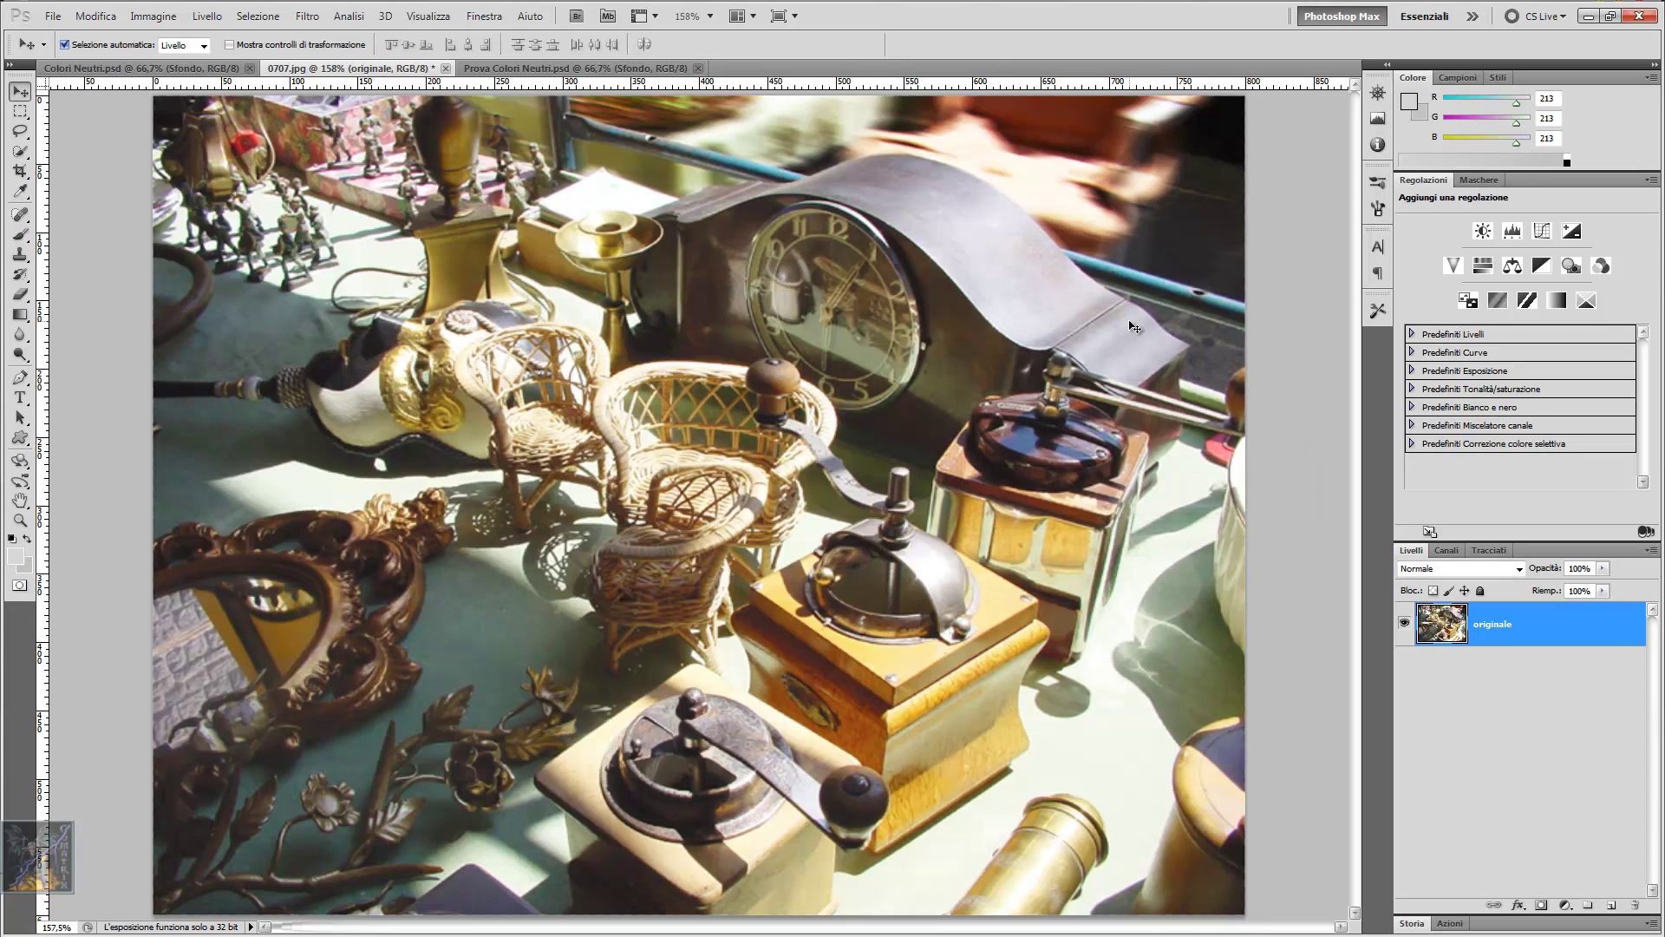
pyautogui.hotkey('ctrl', 'i')
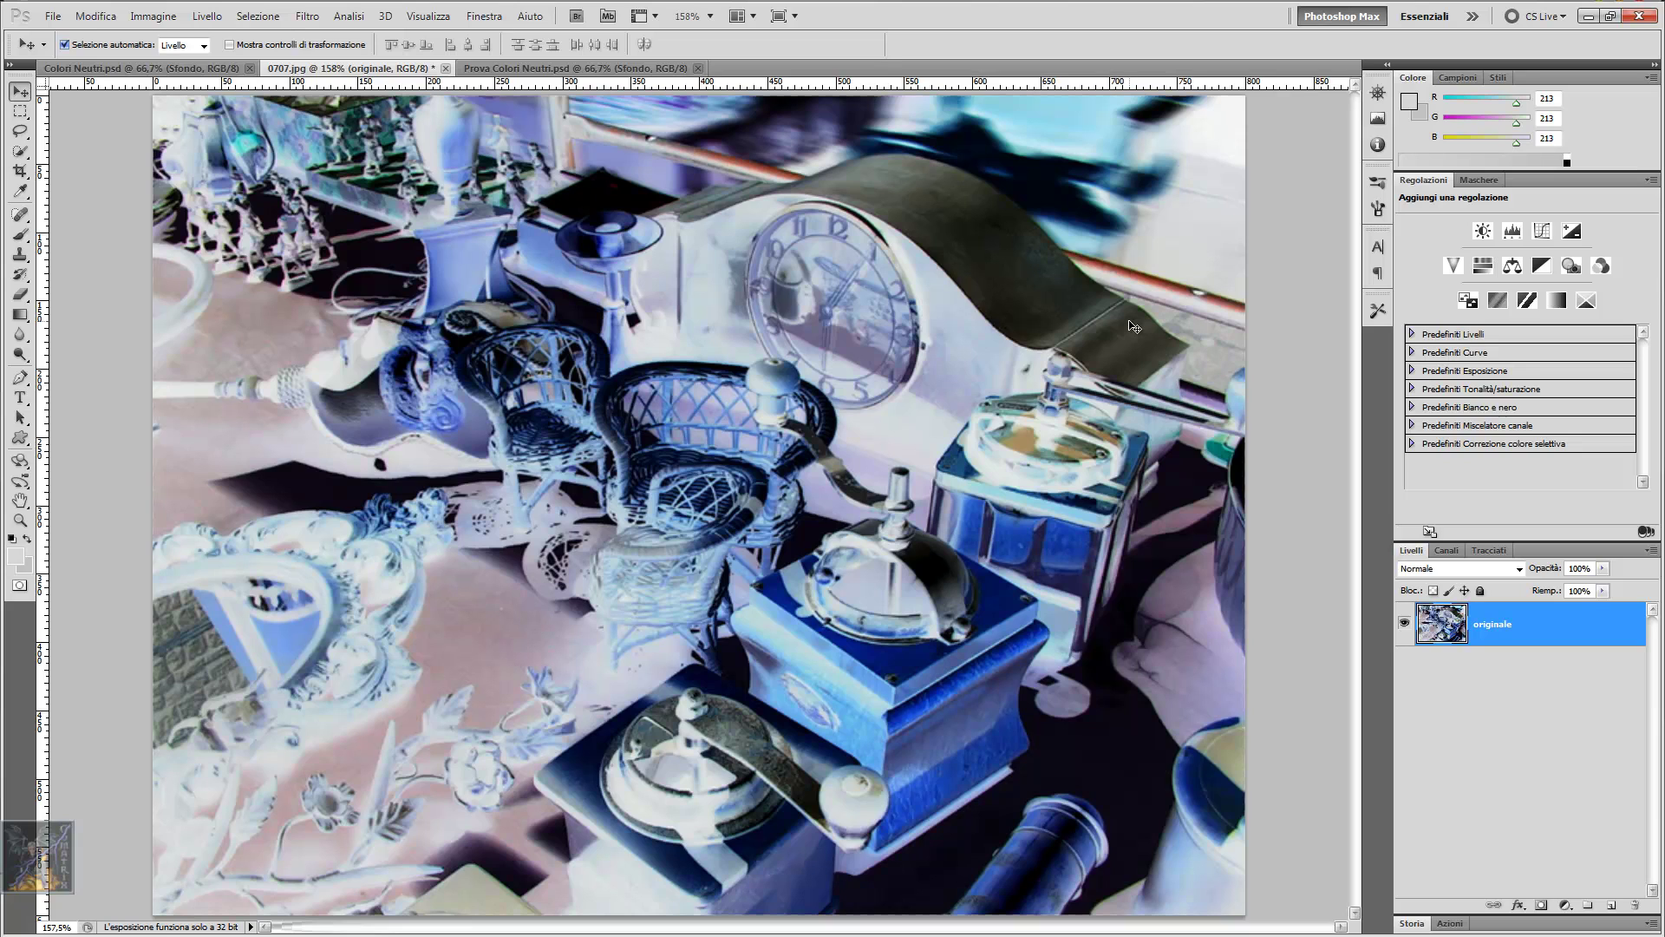
pyautogui.hotkey('ctrl', 'i')
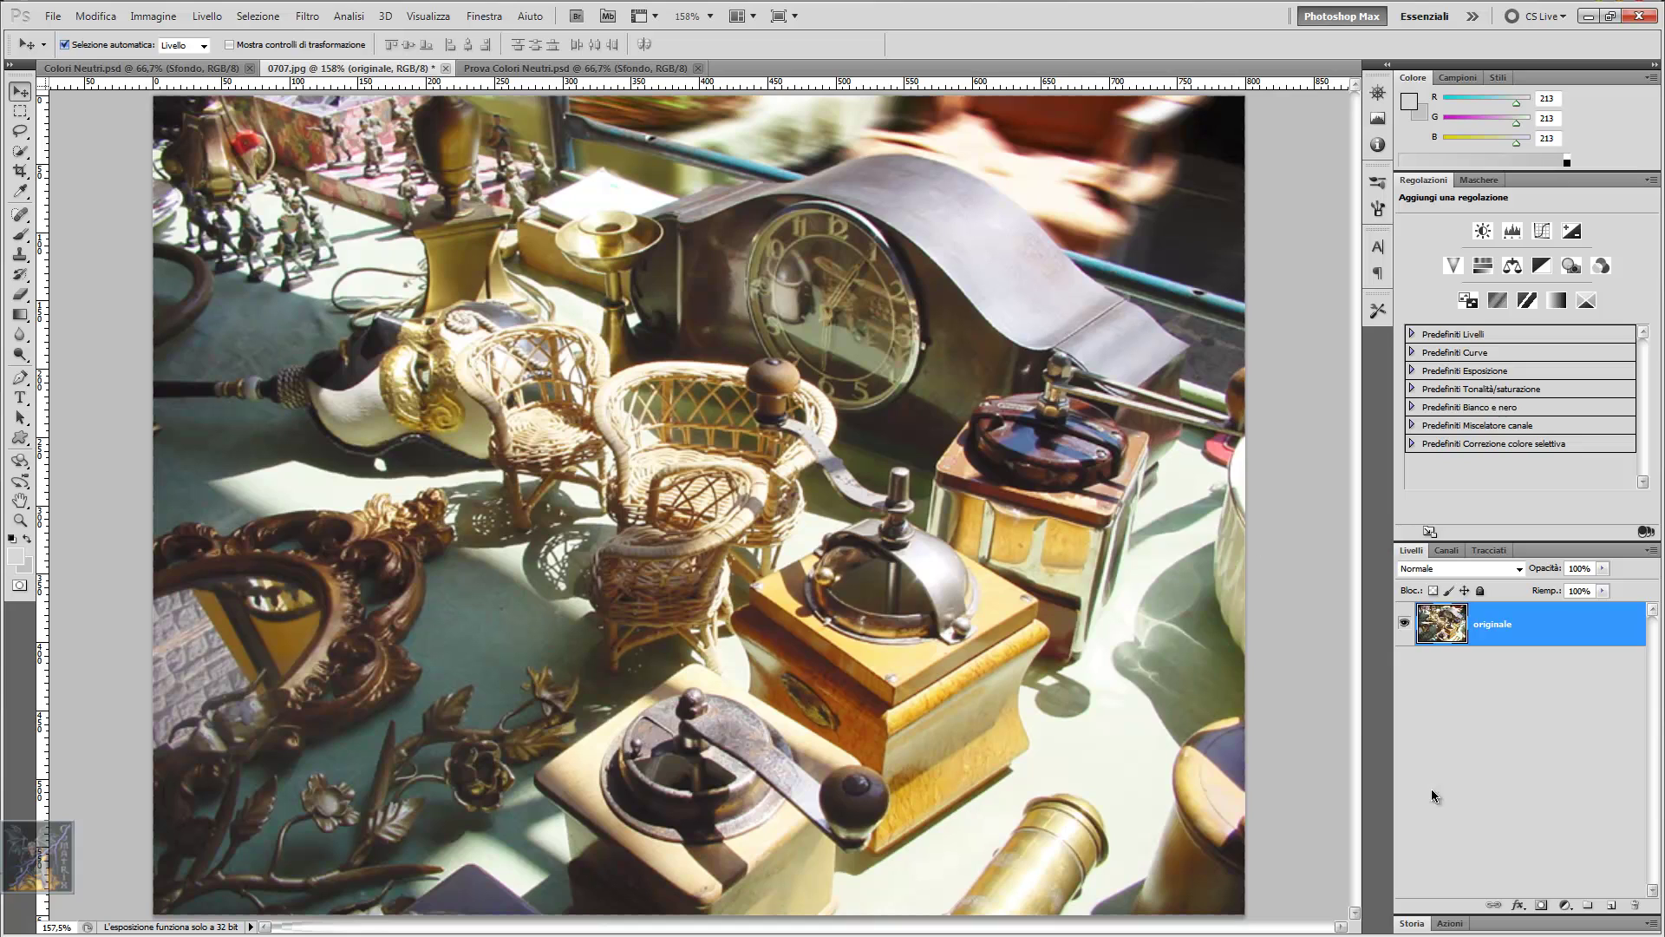
# Add a layer mask to originale, inverting it to black and back to white.
pyautogui.click(1541, 905)
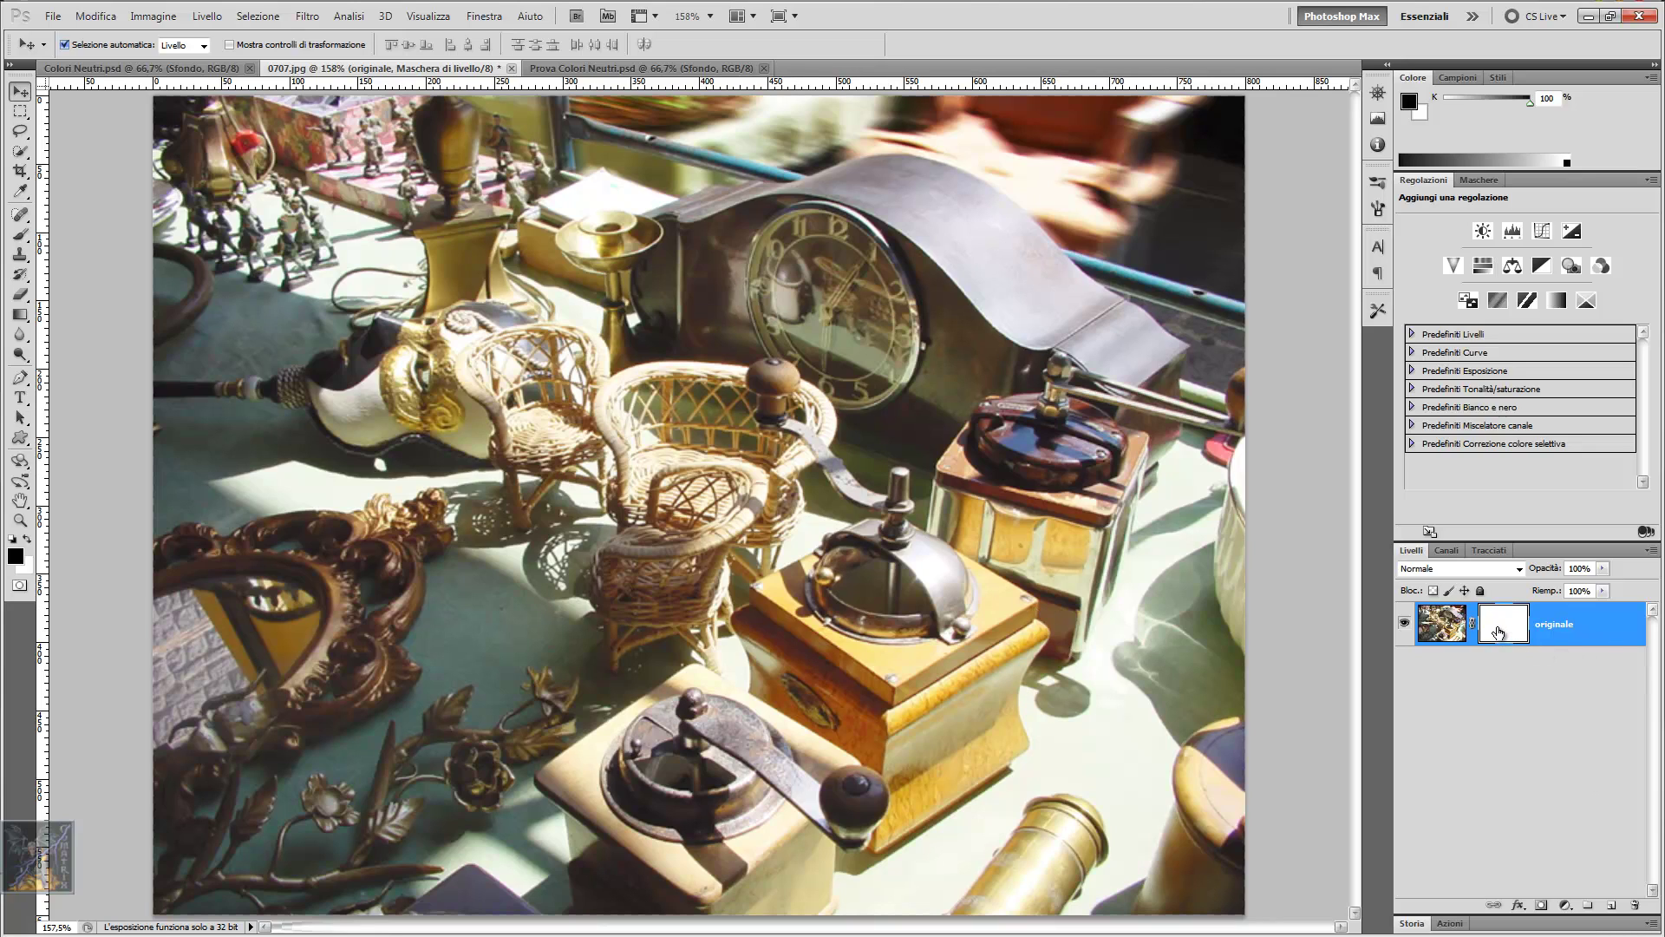
pyautogui.hotkey('ctrl', 'i')
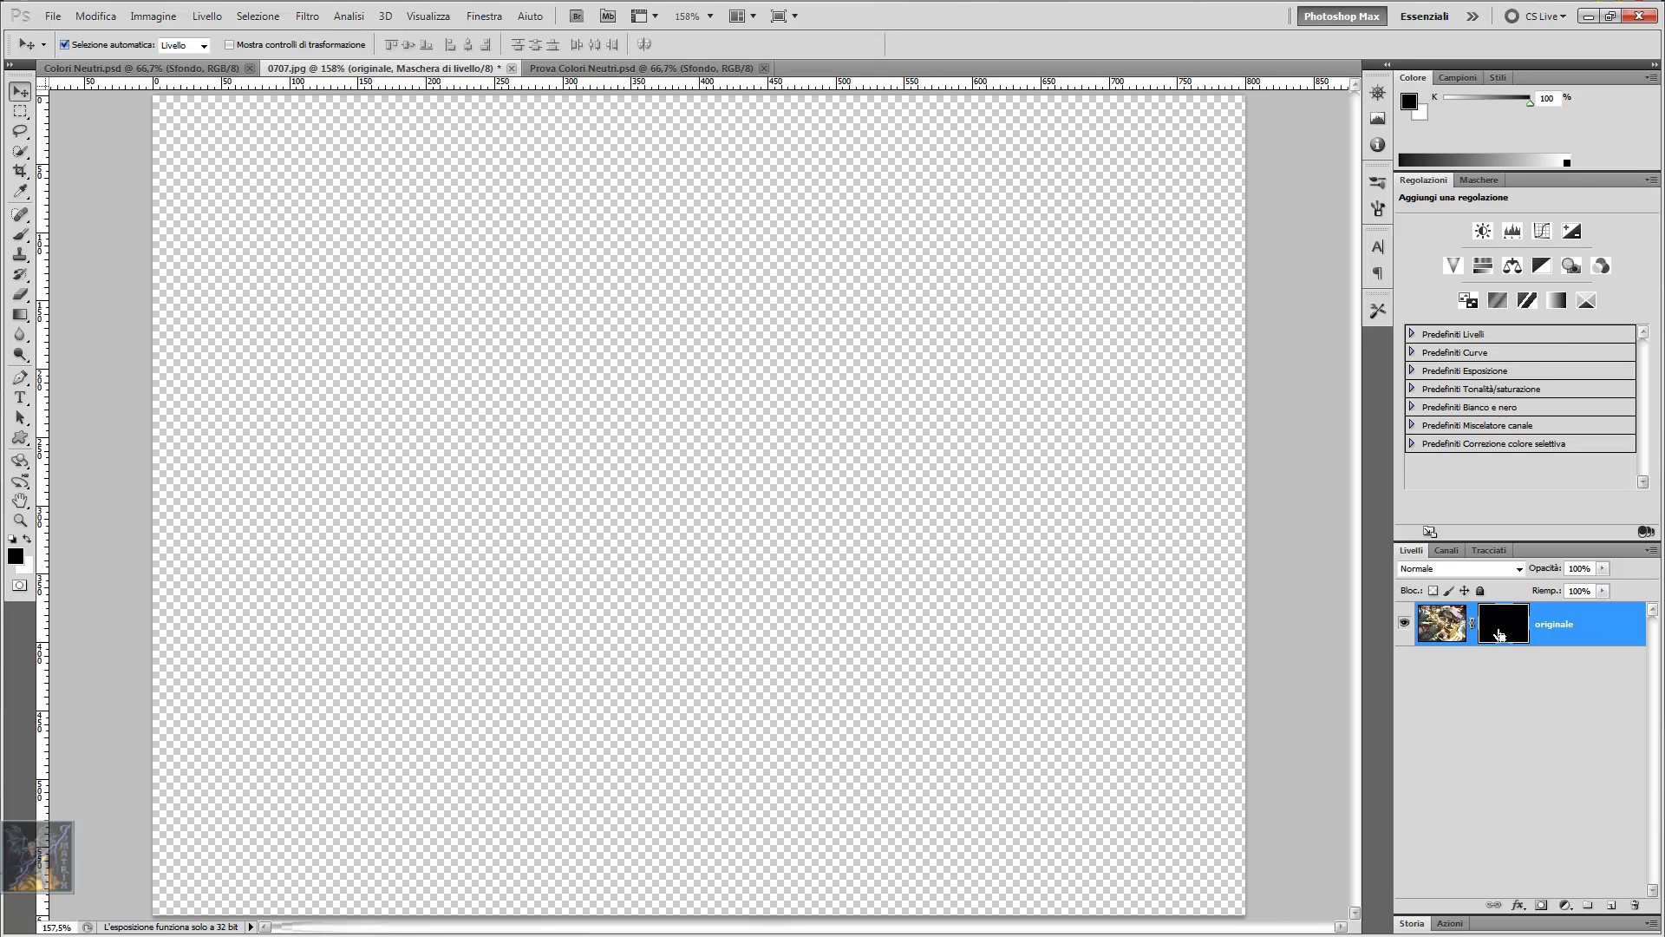
pyautogui.hotkey('ctrl', 'i')
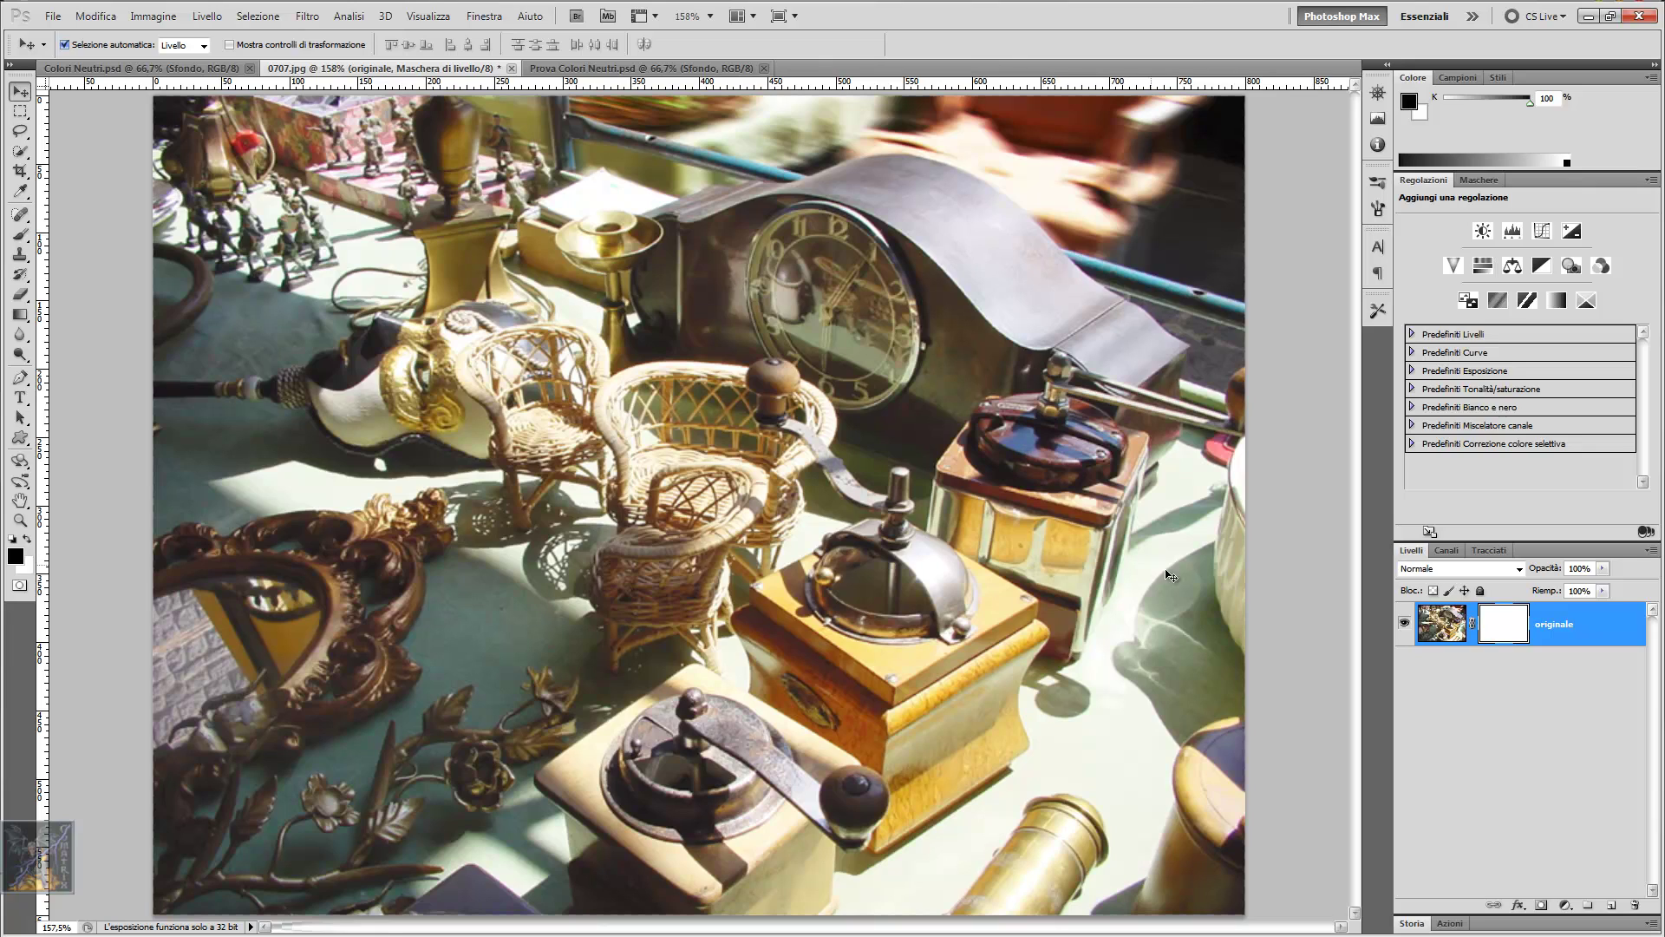
# Set the background colour to light grey 190.
pyautogui.click(25, 565)
pyautogui.click(946, 357)
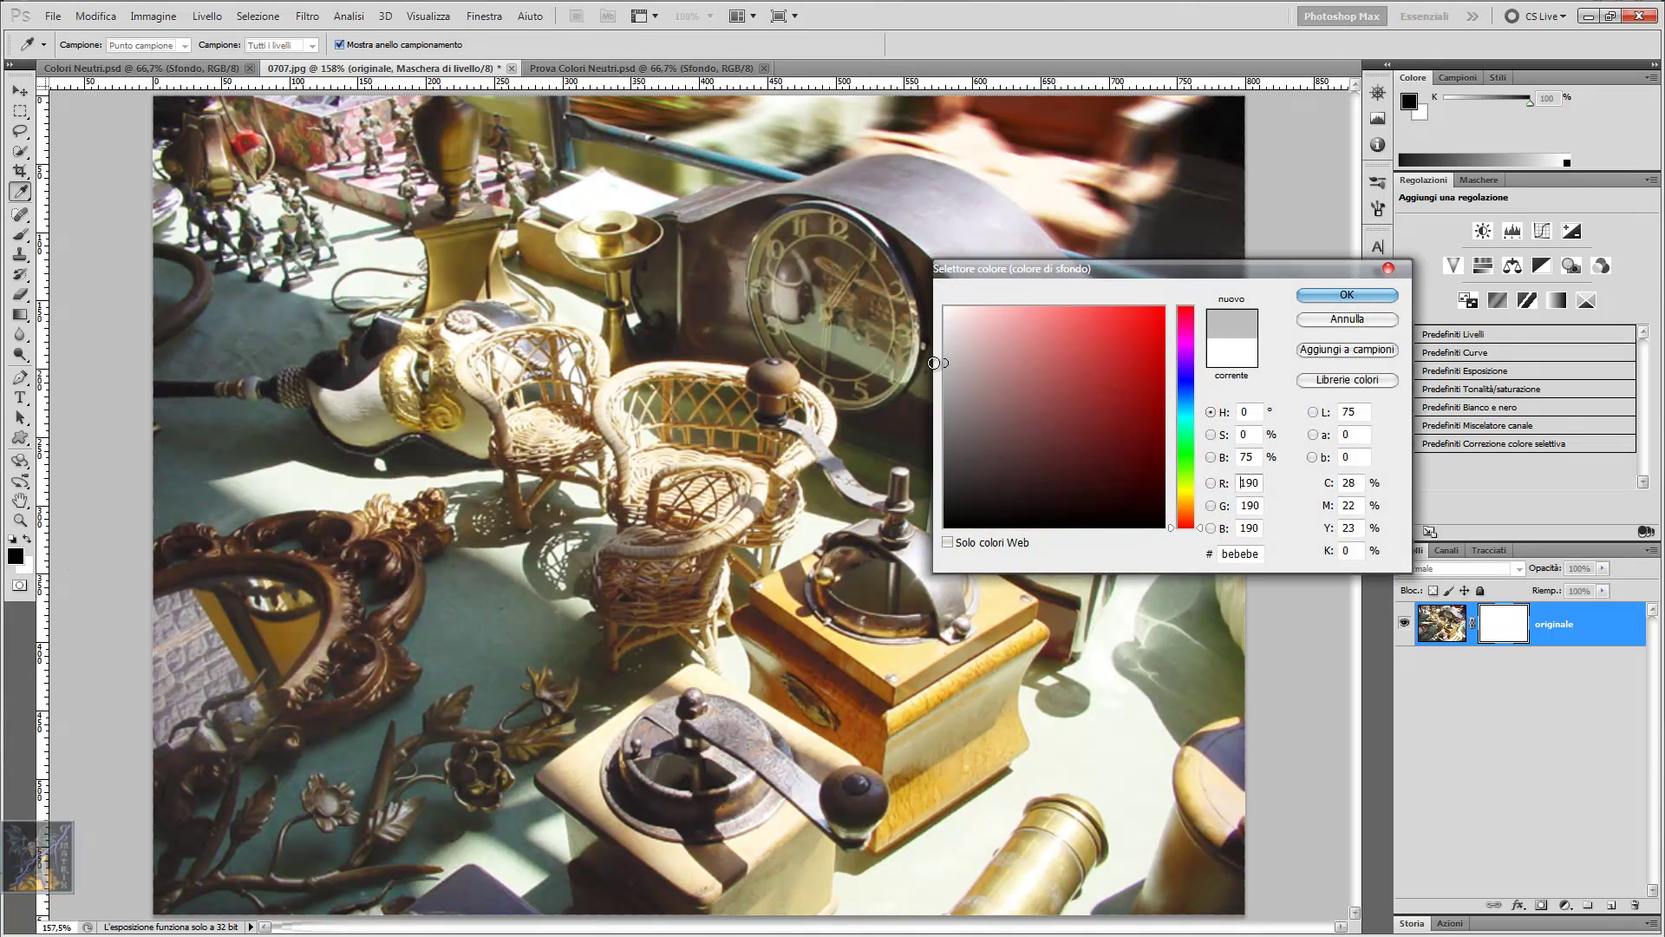
pyautogui.click(1325, 294)
# Drag a gradient on the originale mask to fade the photo downward, then show Prova Colori Neutri.psd.
pyautogui.press('v')
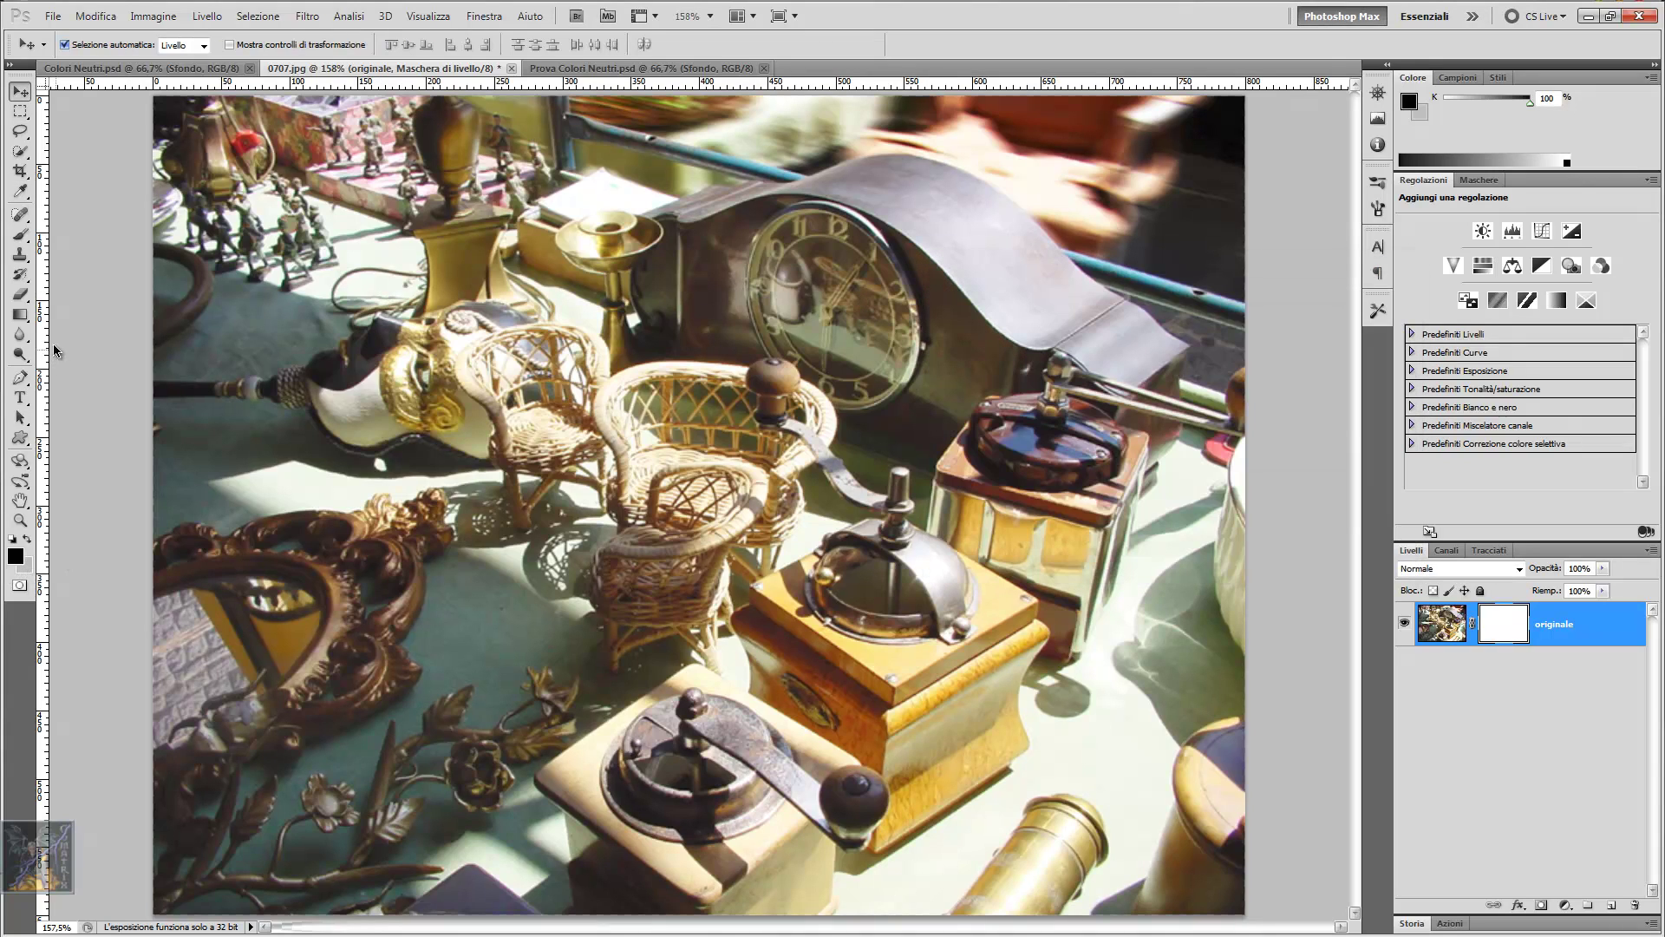
pyautogui.click(23, 315)
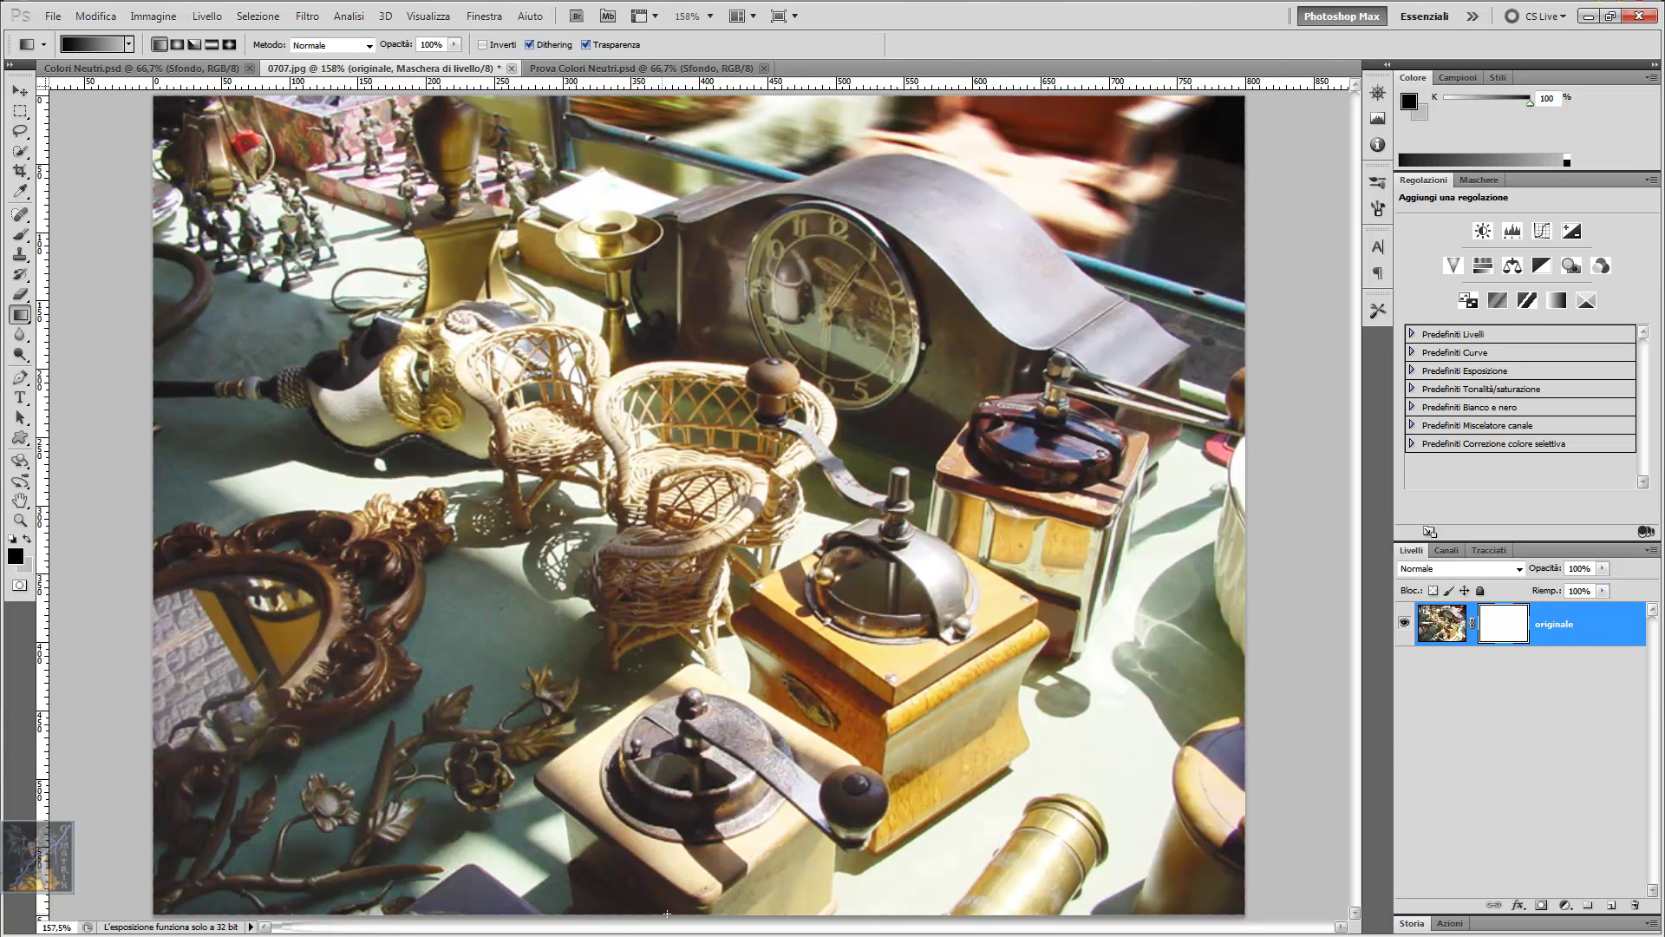
pyautogui.moveTo(669, 824); pyautogui.dragTo(650, 100)
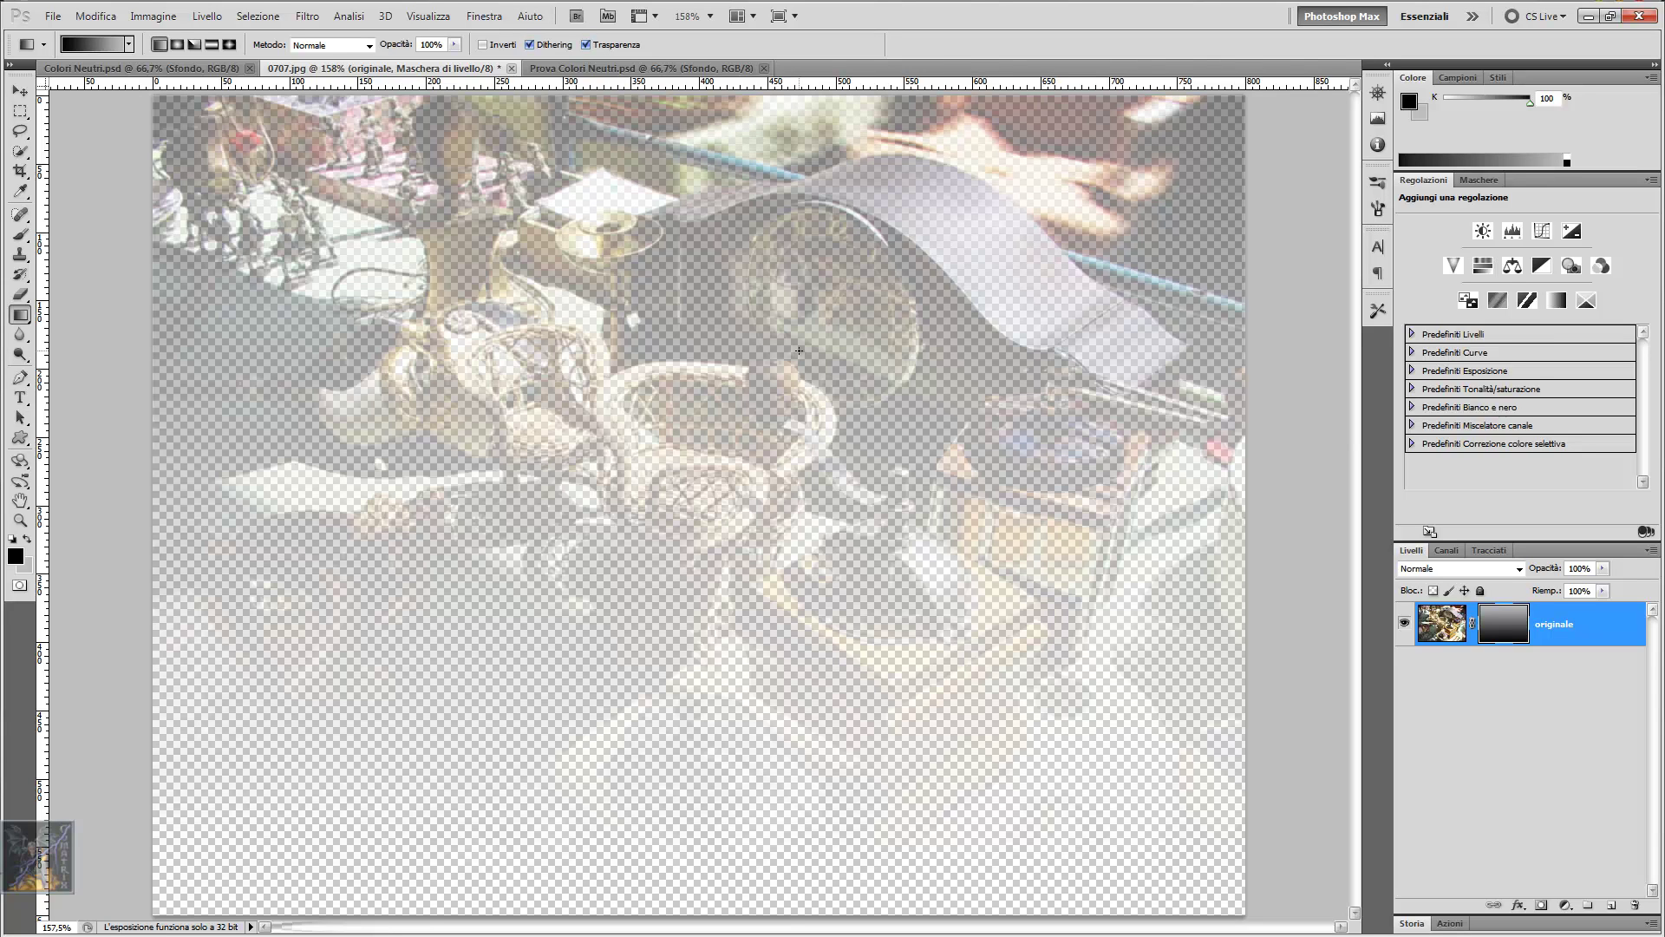
pyautogui.click(642, 67)
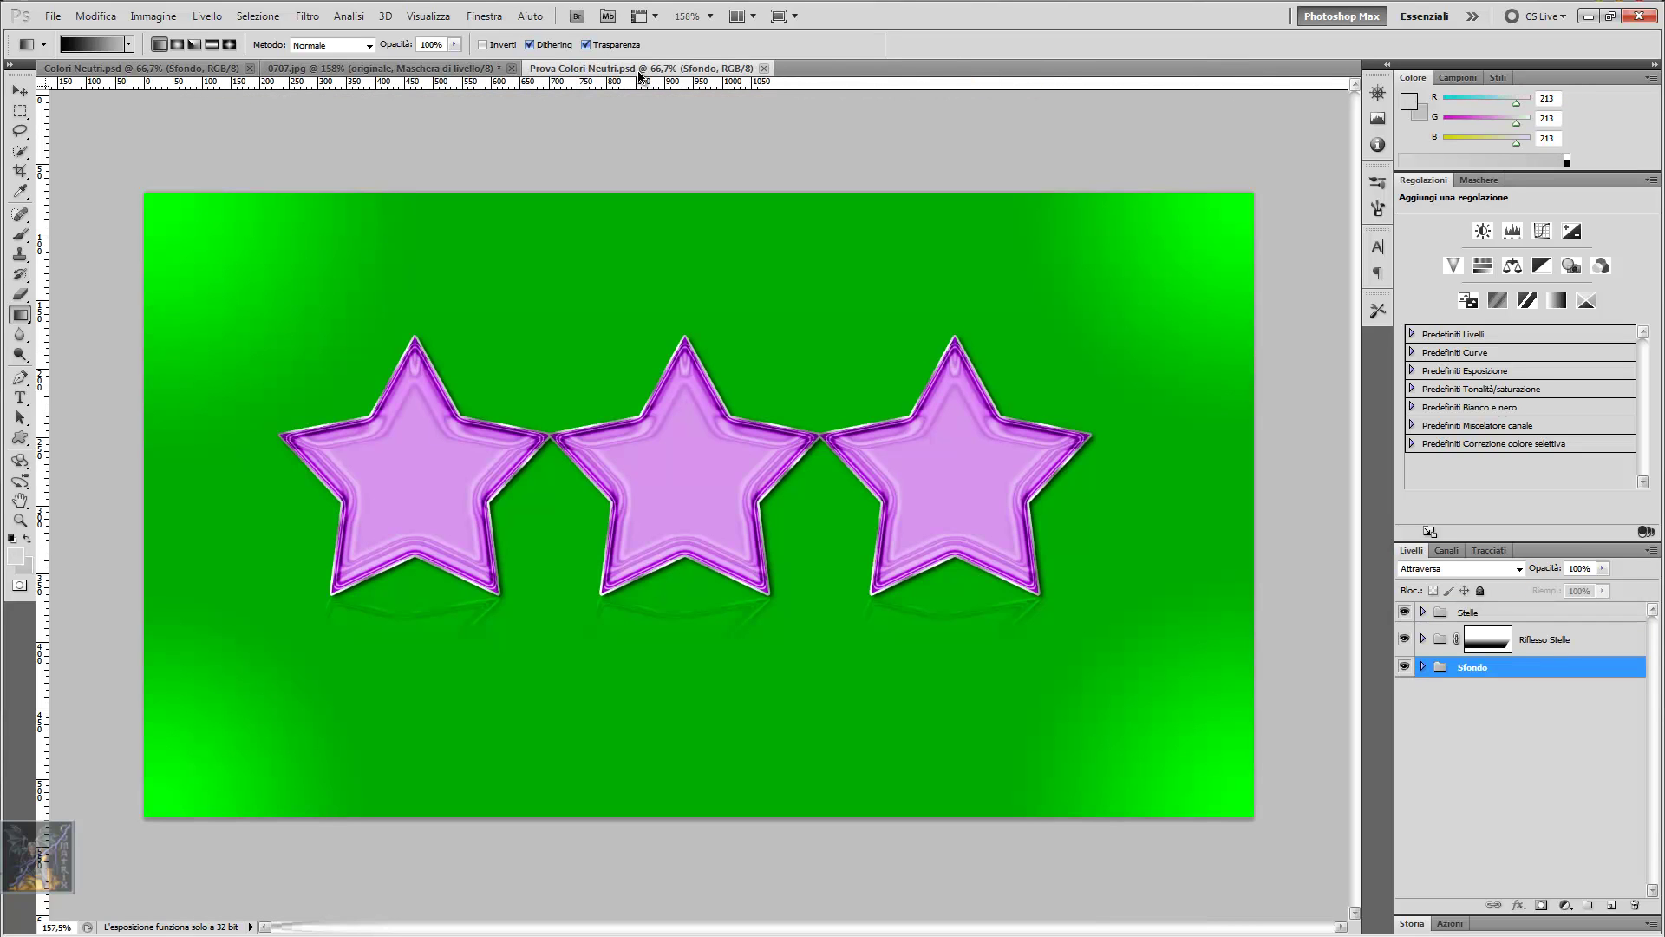
# Add new layer Livello 4 above Sfondo and fill it black, after a trial white fill.
pyautogui.click(21, 96)
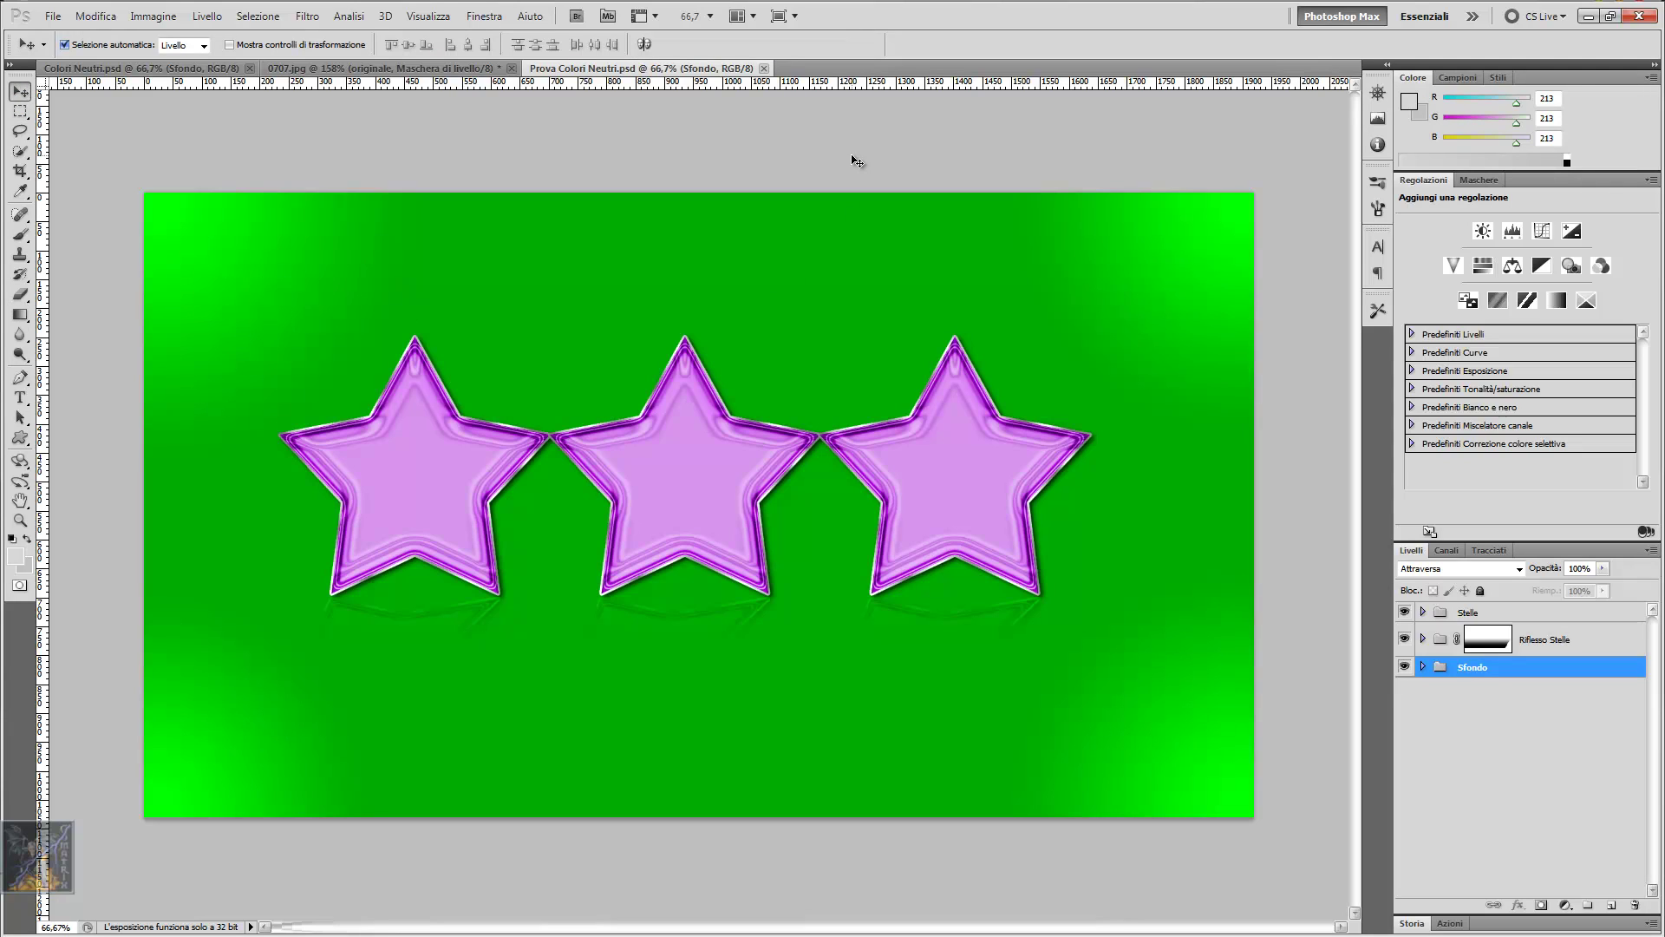
pyautogui.click(1610, 904)
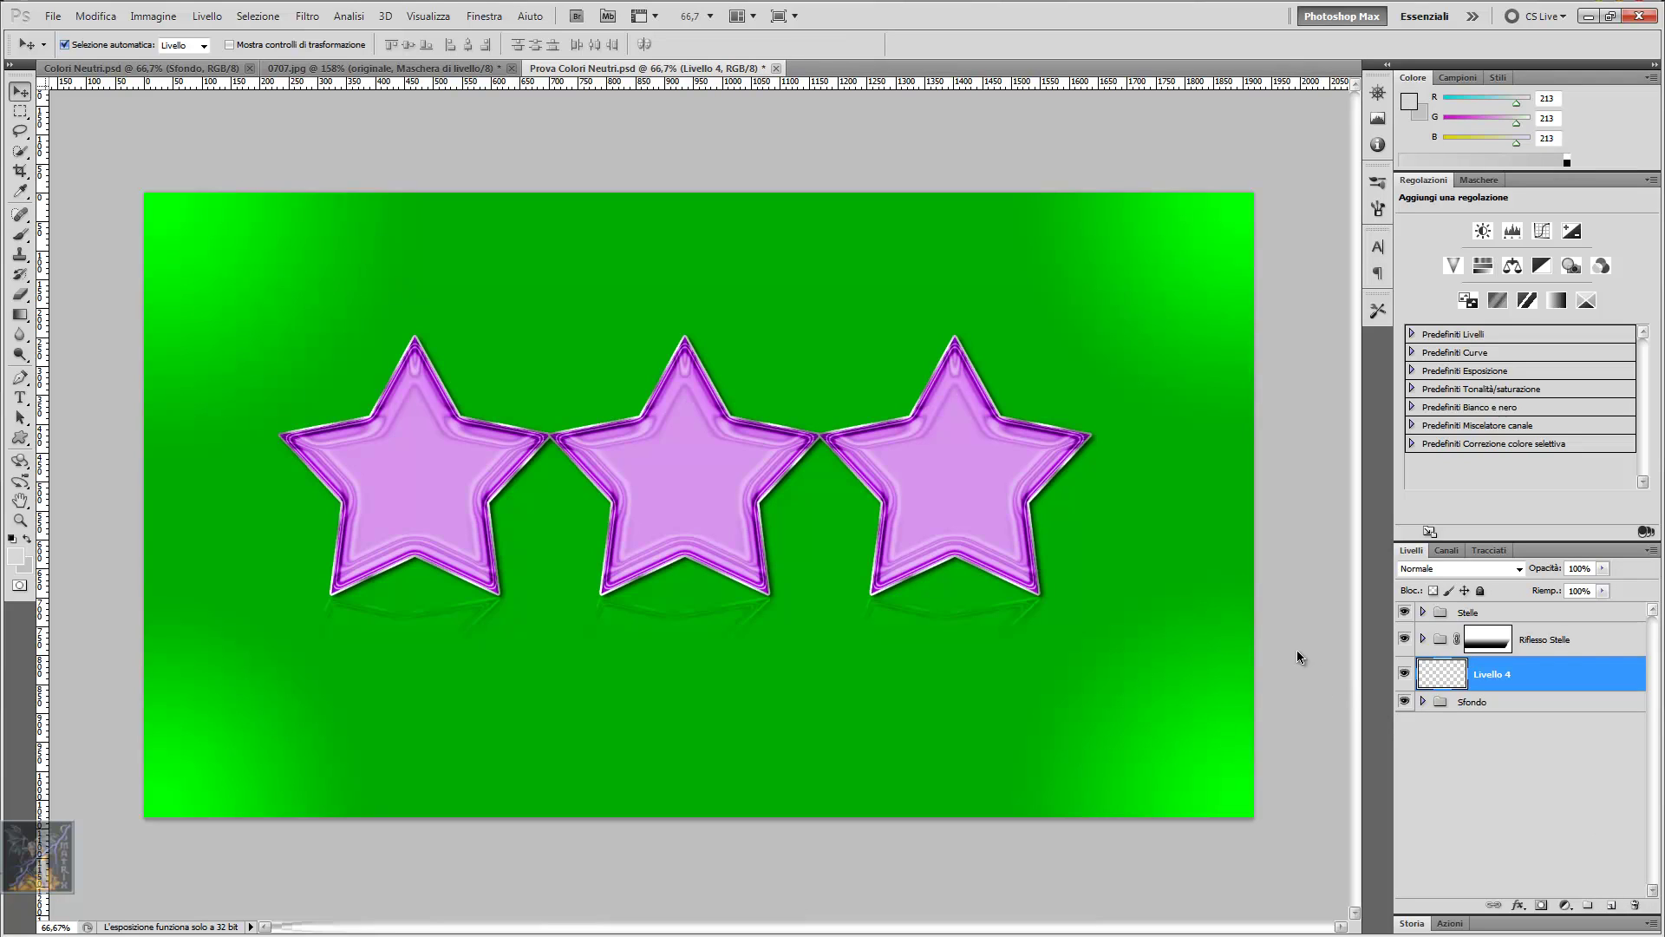
pyautogui.press('d')
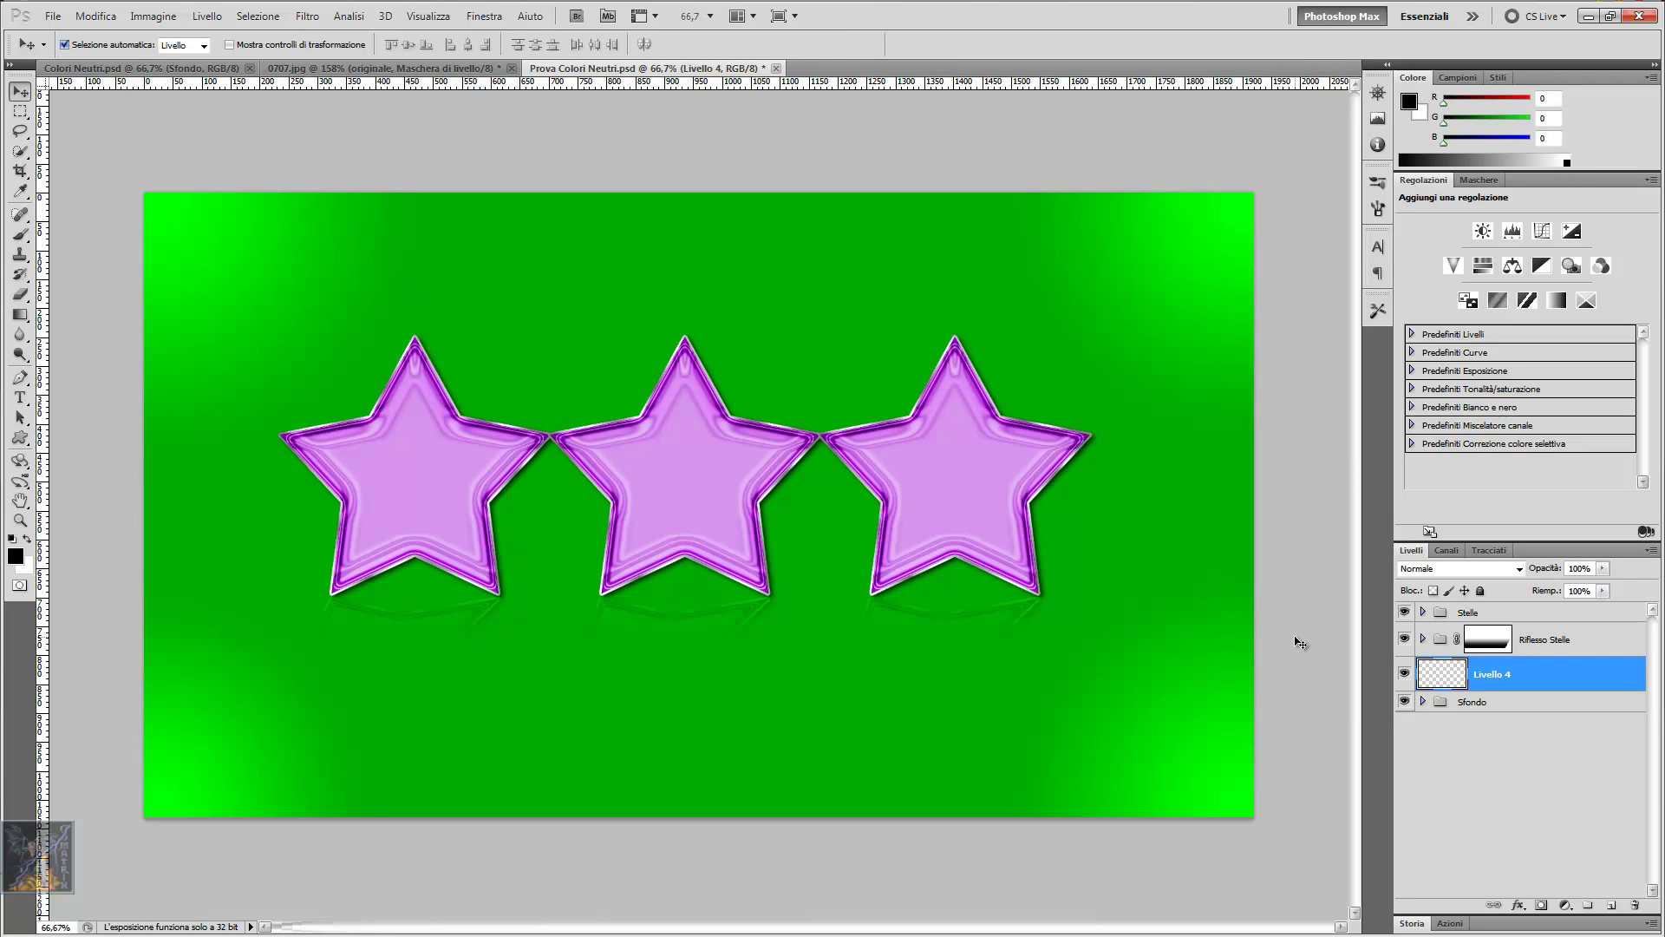
pyautogui.hotkey('ctrl', 'BackSpace')
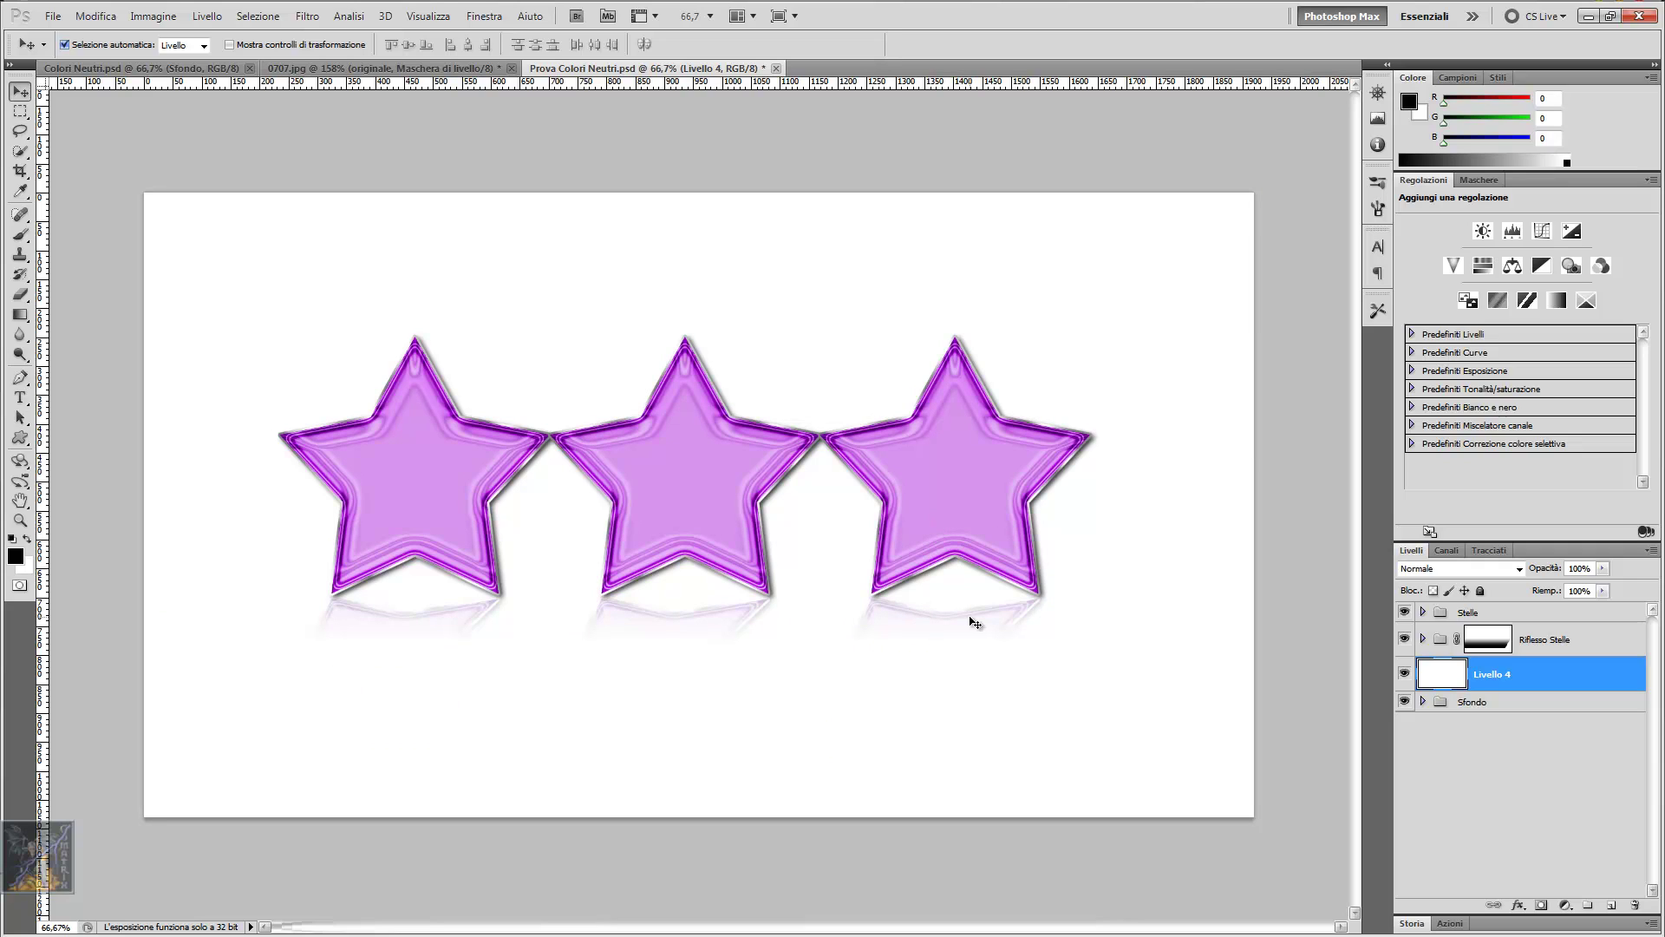
pyautogui.hotkey('alt', 'BackSpace')
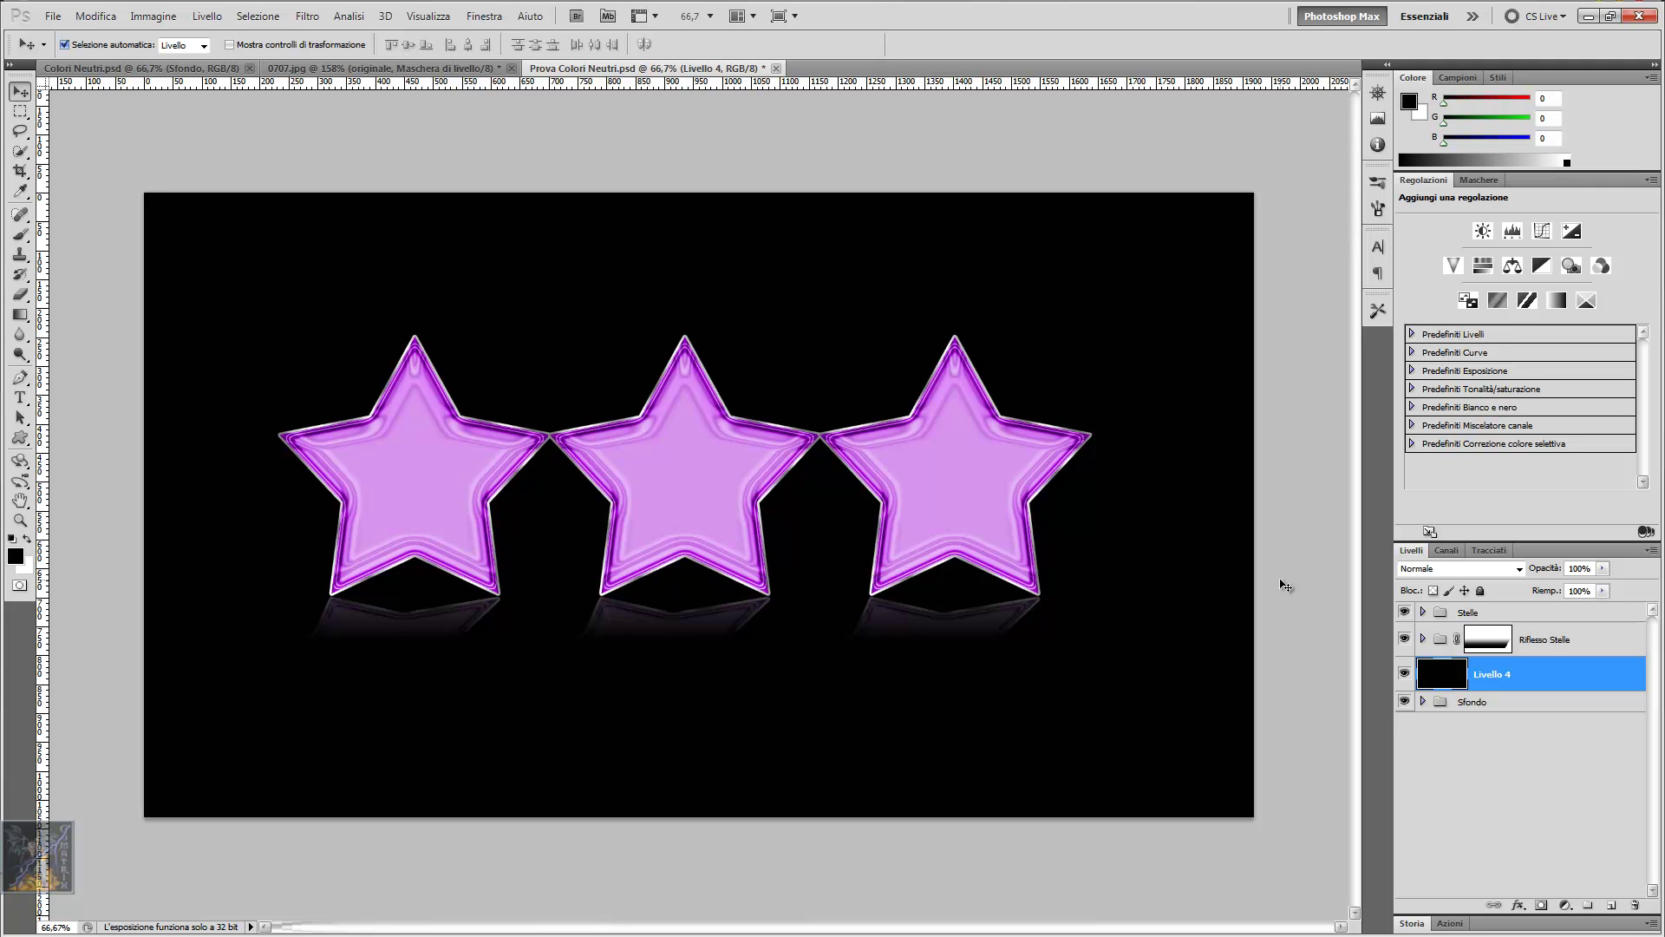
# Set the background colour to grey 191 and drag a vertical grey-to-black gradient on Livello 4.
pyautogui.click(27, 574)
pyautogui.moveTo(1002, 440); pyautogui.dragTo(939, 362)
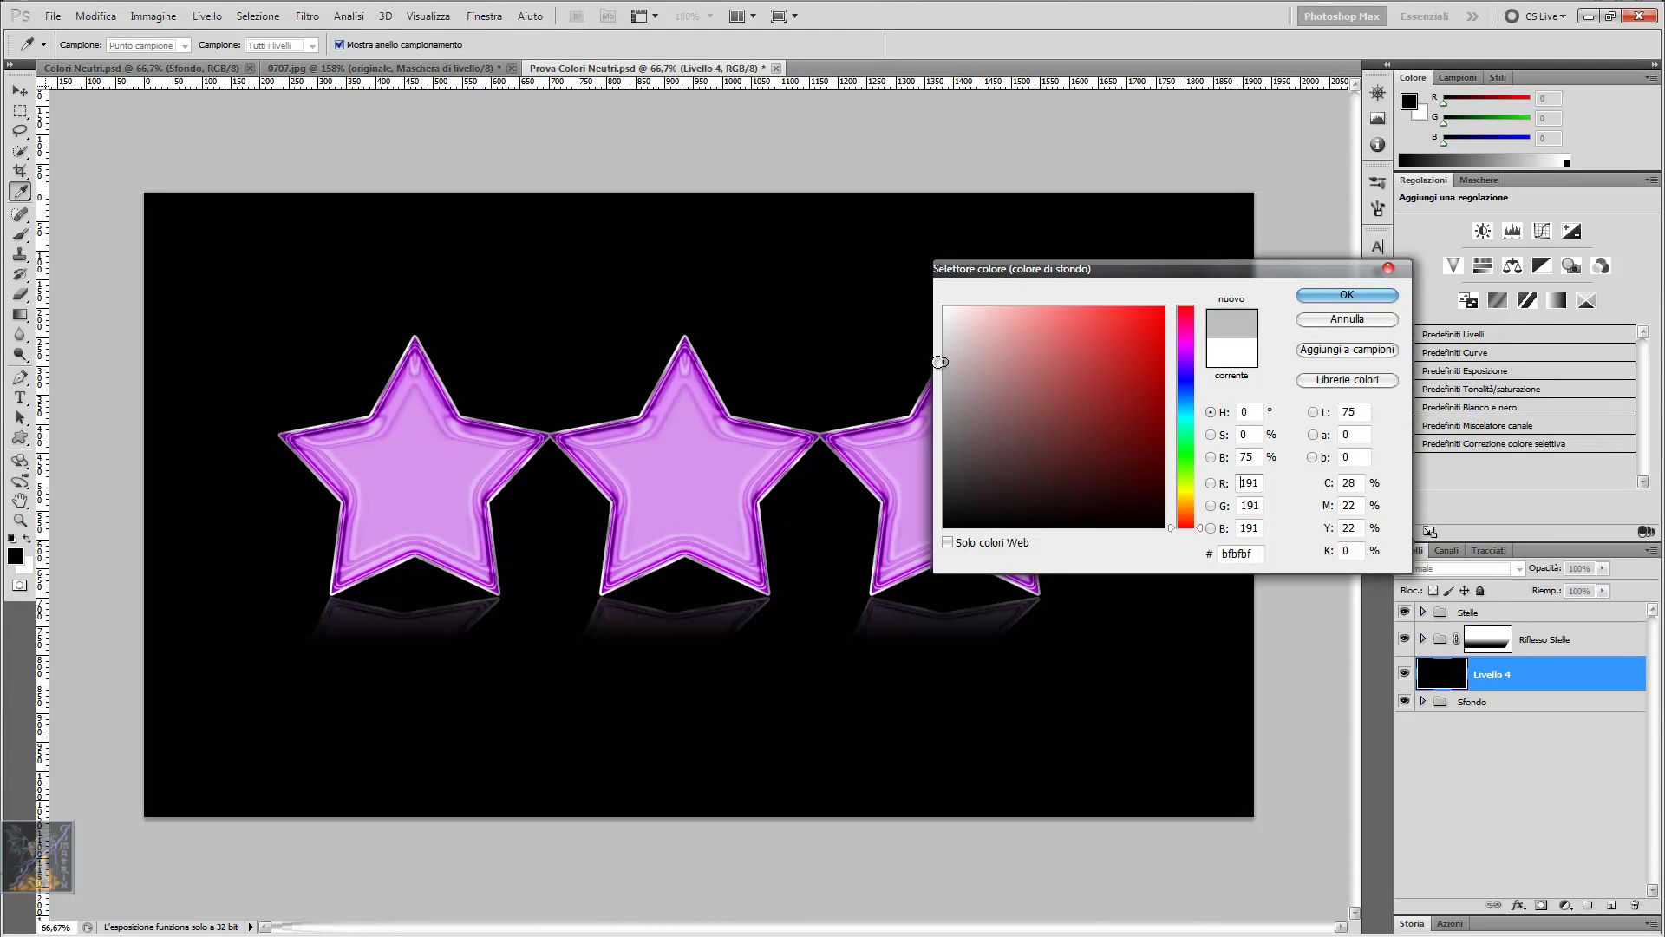
pyautogui.click(1347, 295)
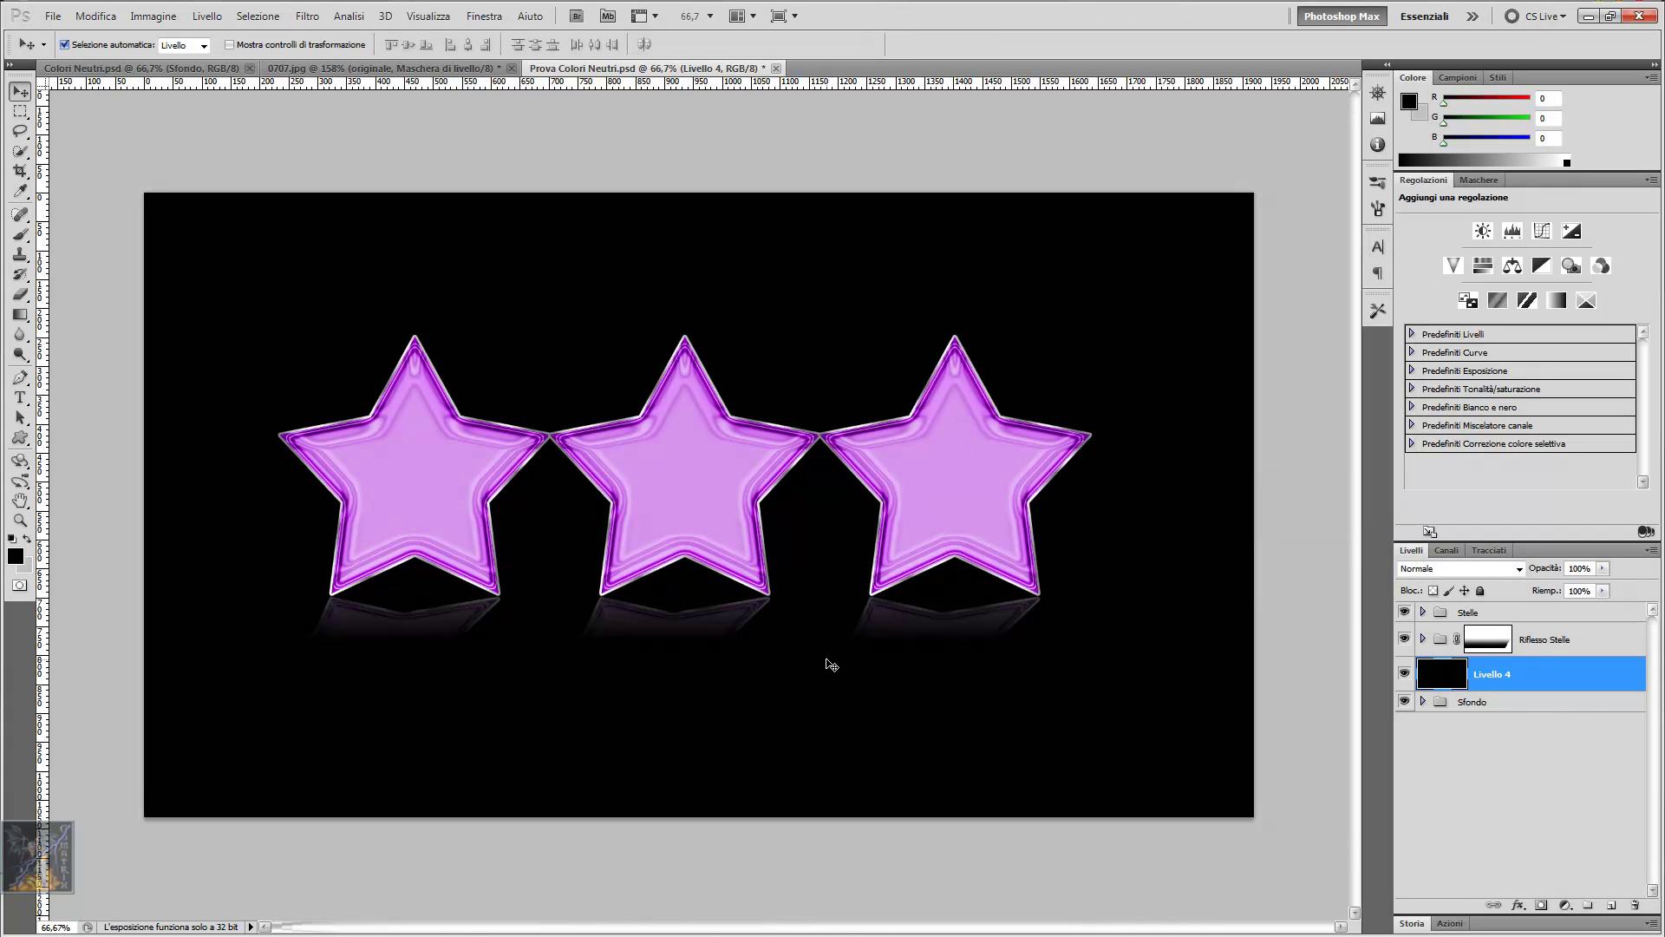
pyautogui.click(20, 318)
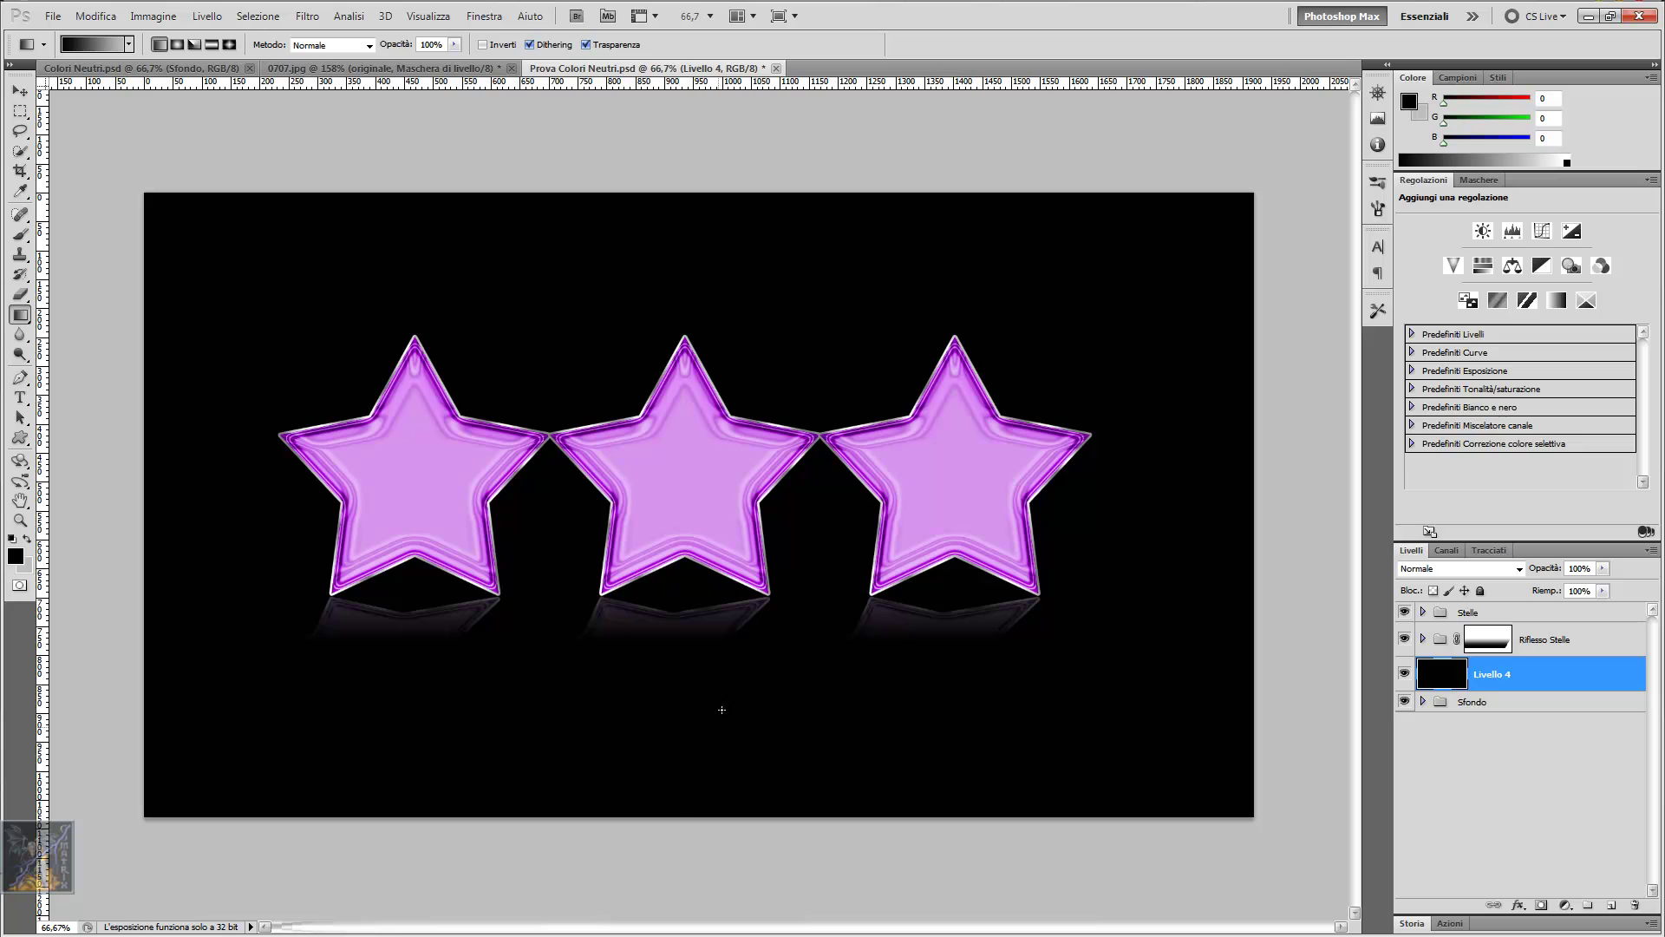
pyautogui.moveTo(734, 668); pyautogui.dragTo(734, 282)
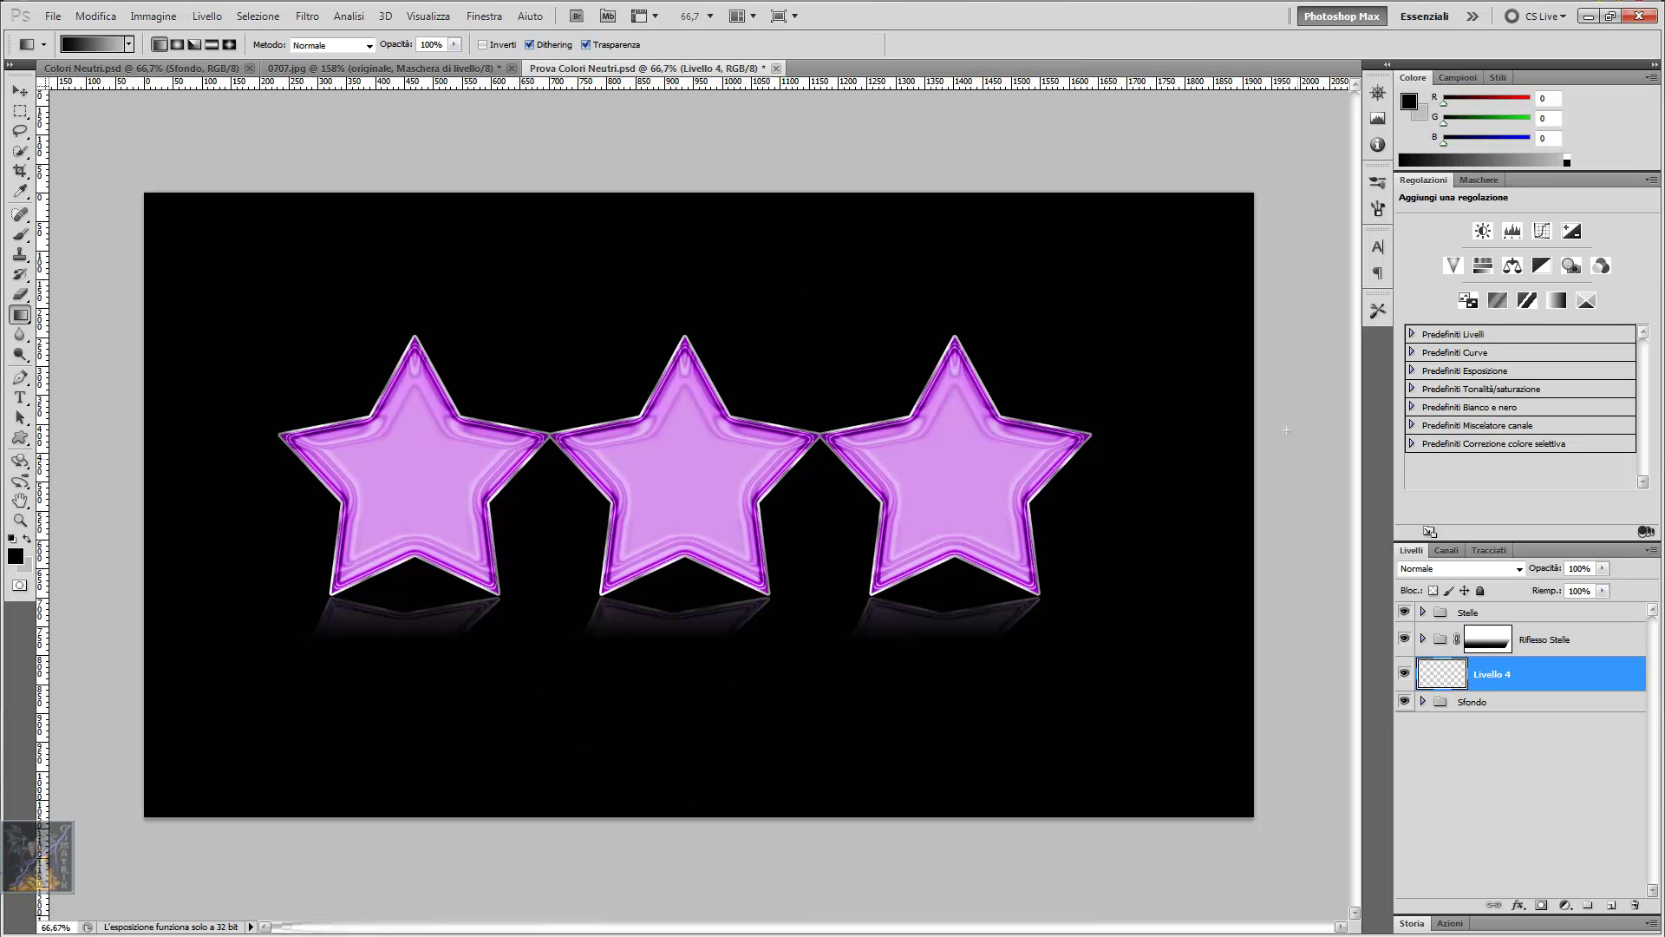